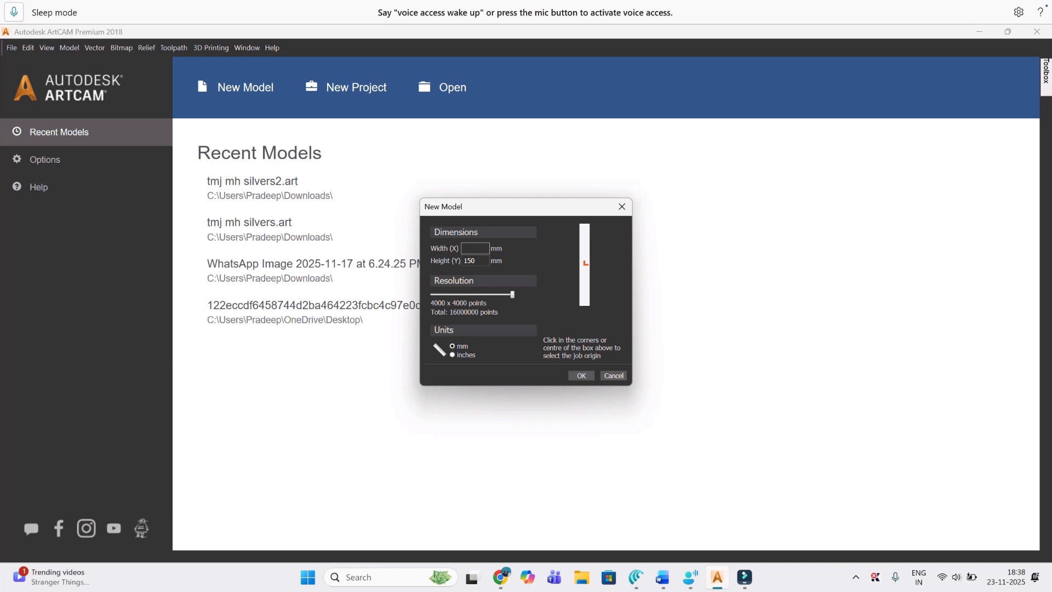
Step: Create a new model 200 mm wide and 300 mm high with its origin at the centre
{"action": "type", "text": "00"}
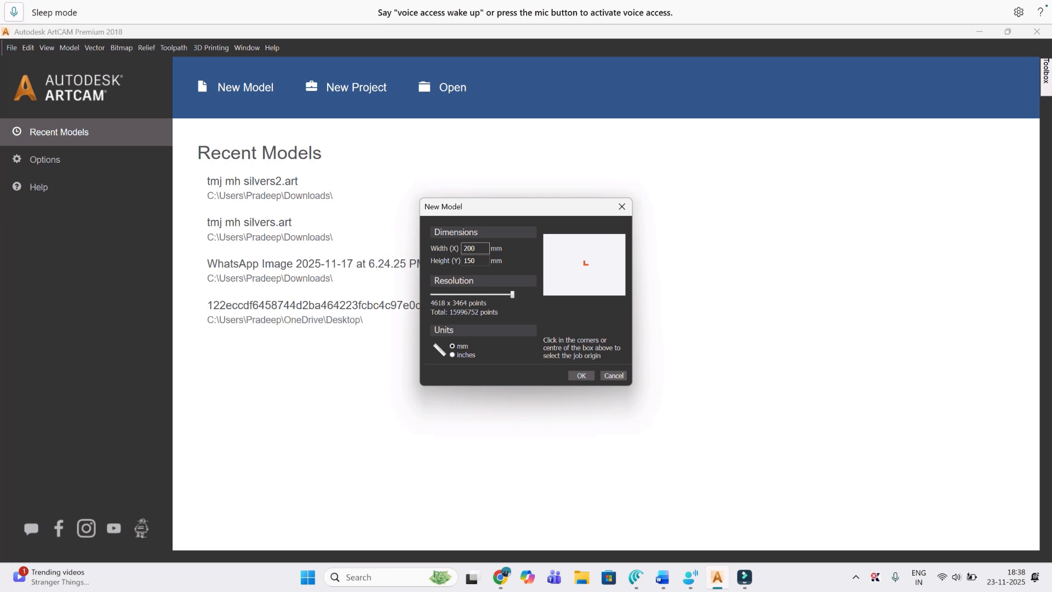
{"action": "key", "text": "Tab"}
{"action": "key", "text": "Tab"}
{"action": "type", "text": "300"}
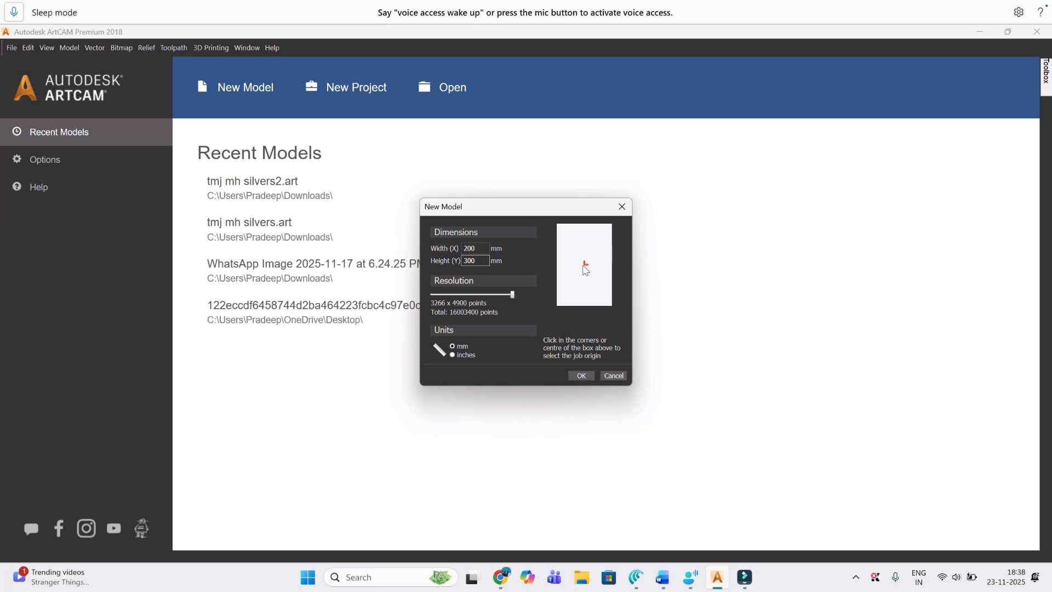
{"action": "left_click", "coordinate": [558, 304]}
{"action": "left_click", "coordinate": [584, 265]}
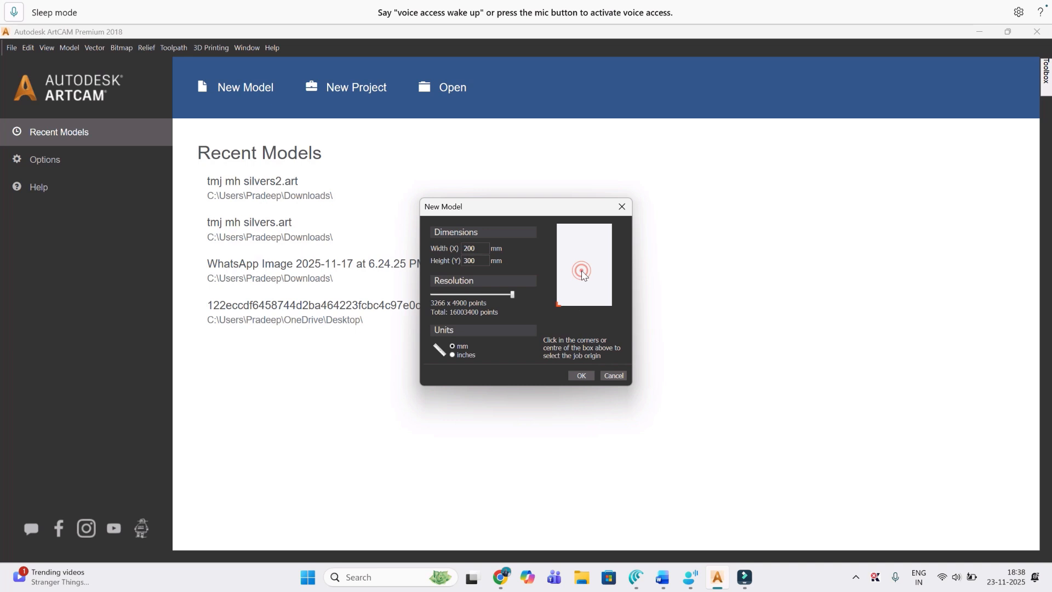
{"action": "left_click", "coordinate": [585, 376]}
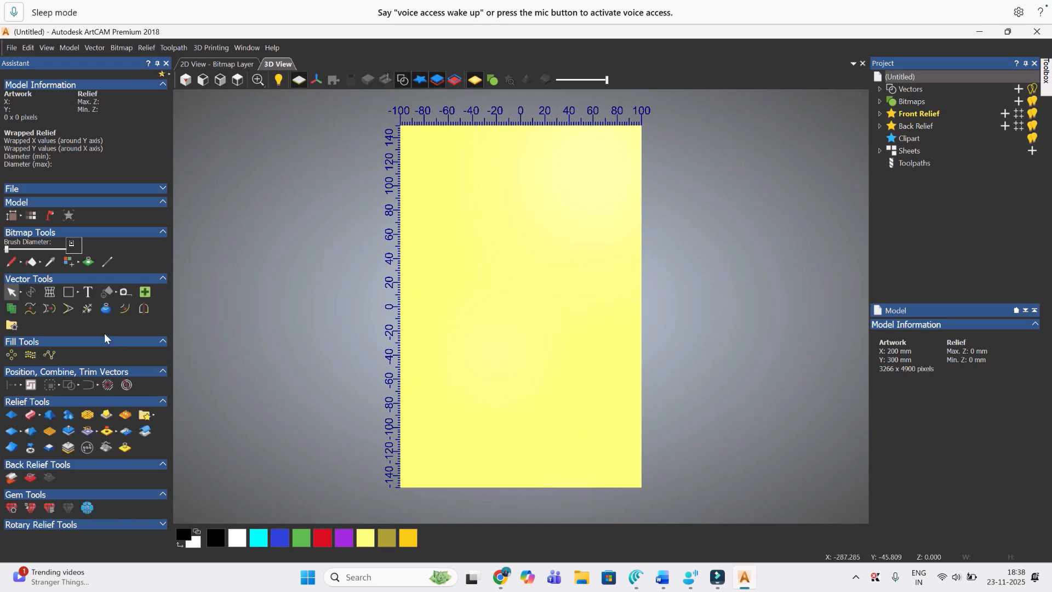
Step: Draw an open stepped polyline about 25 mm wide and 15 mm high near the model's left edge, ending in a vertical line down
{"action": "left_click", "coordinate": [79, 293]}
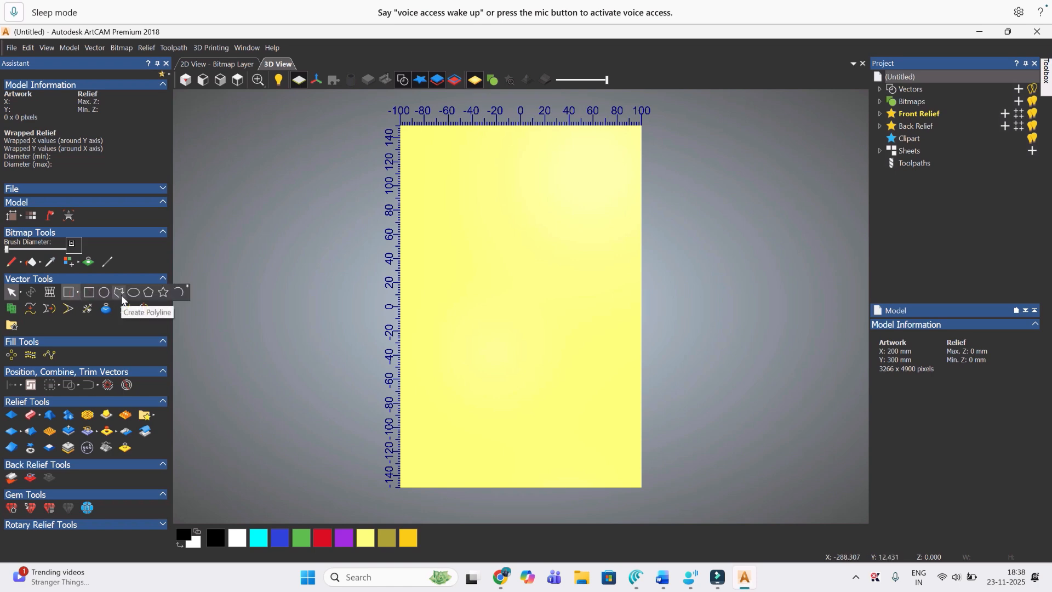
{"action": "left_click", "coordinate": [121, 295]}
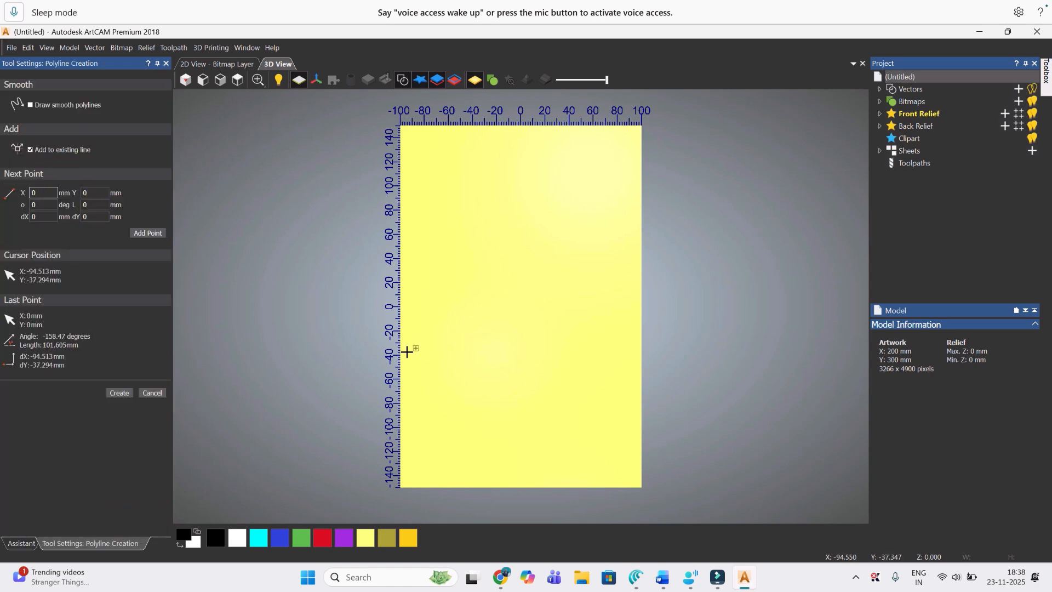
{"action": "scroll", "coordinate": [408, 349], "scroll_direction": "up", "scroll_amount": 4}
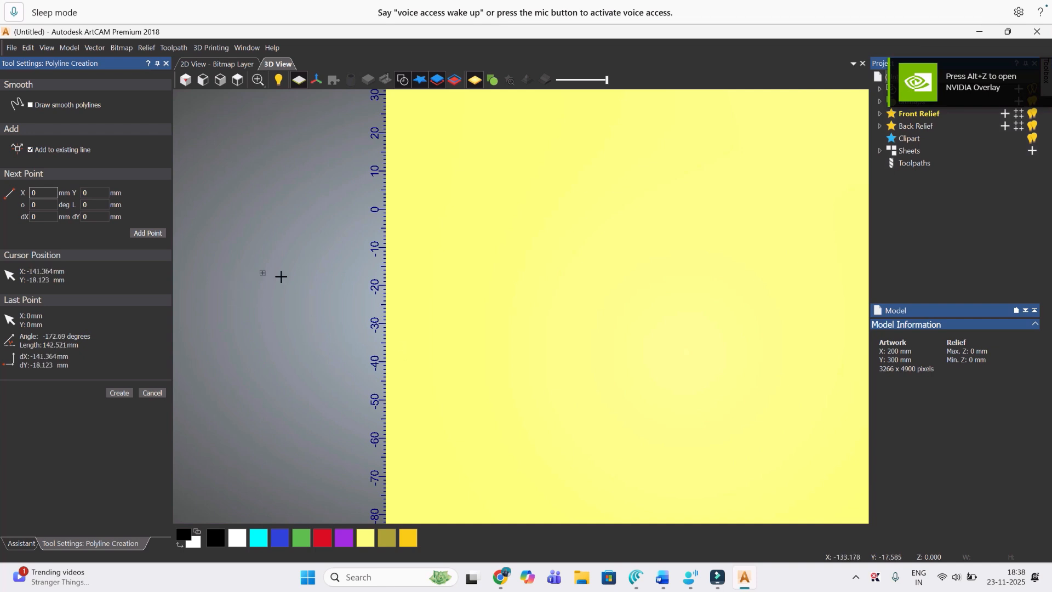
{"action": "left_click", "coordinate": [396, 316]}
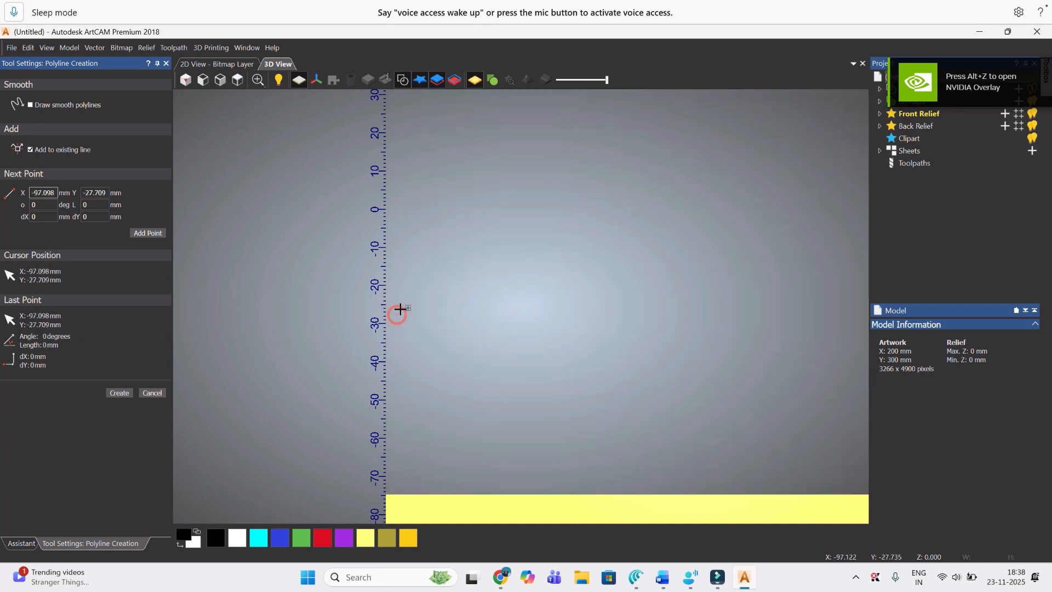
{"action": "left_click", "coordinate": [406, 293]}
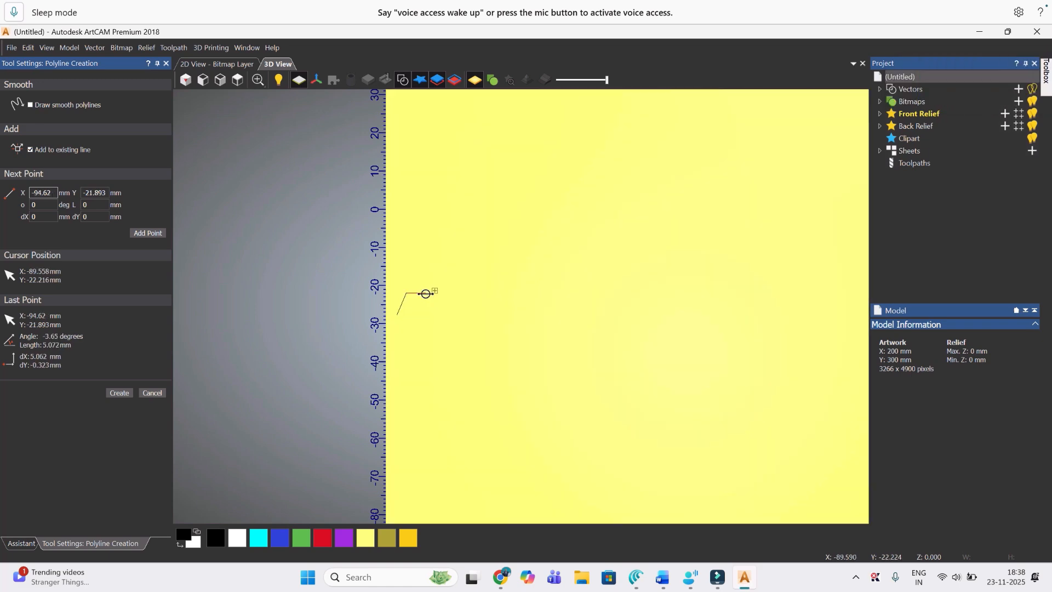
{"action": "left_click", "coordinate": [426, 293]}
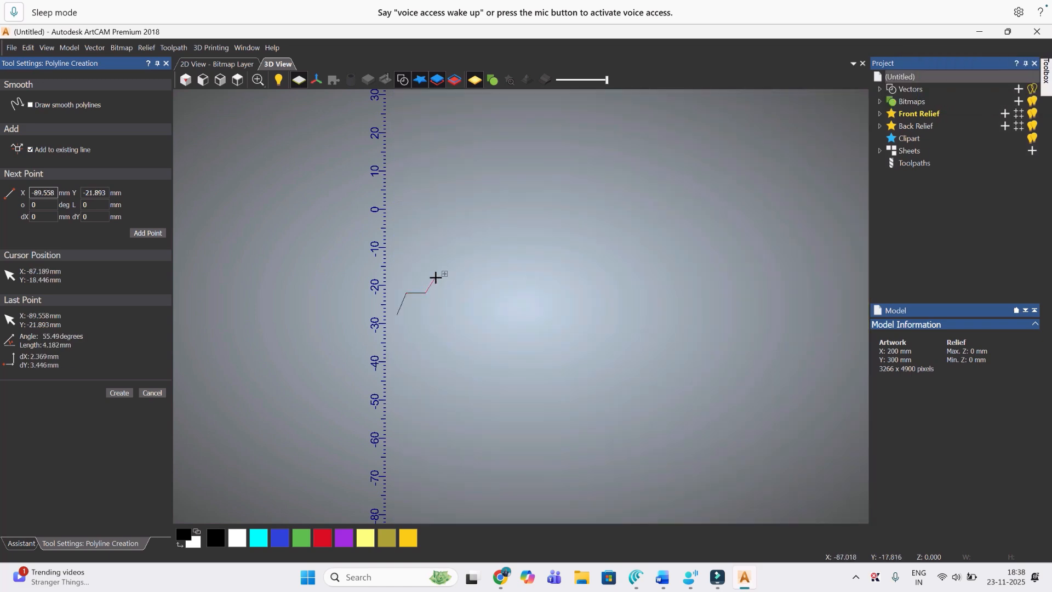
{"action": "left_click", "coordinate": [438, 272]}
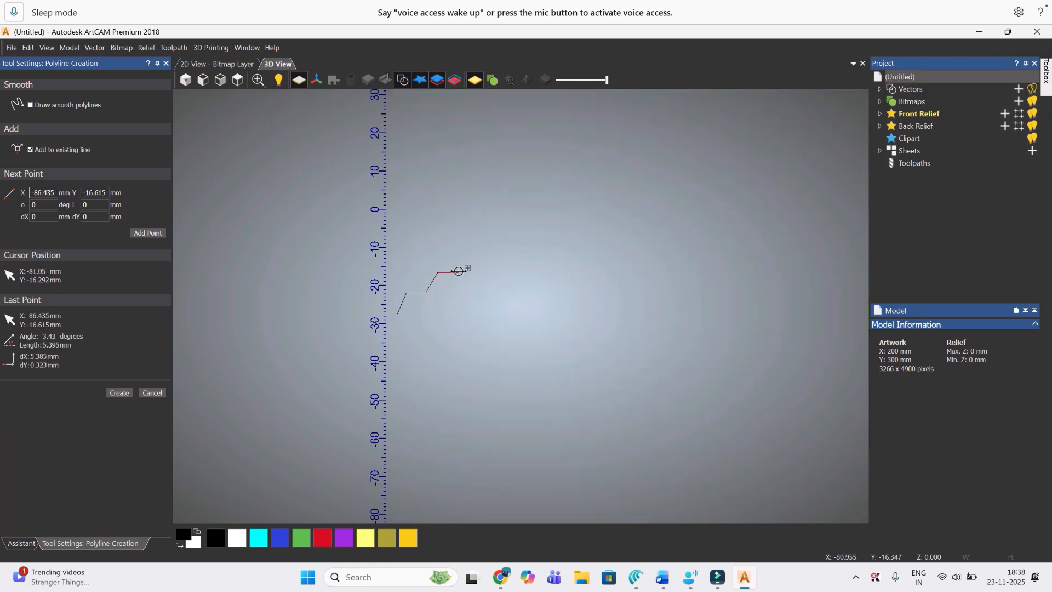
{"action": "left_click", "coordinate": [459, 272]}
{"action": "left_click", "coordinate": [468, 257]}
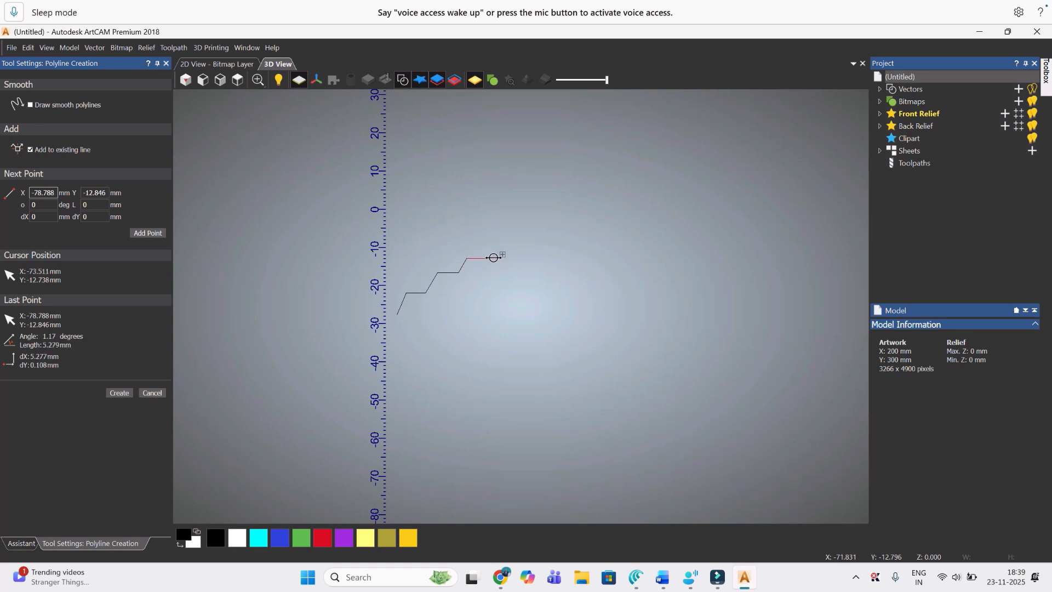
{"action": "left_click", "coordinate": [493, 258]}
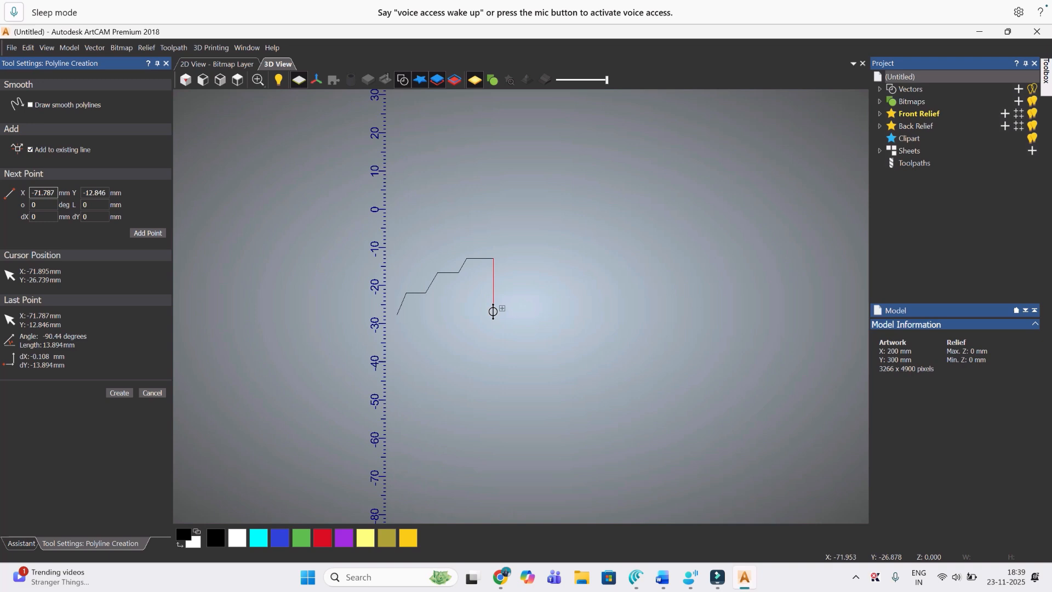
{"action": "left_click", "coordinate": [493, 311]}
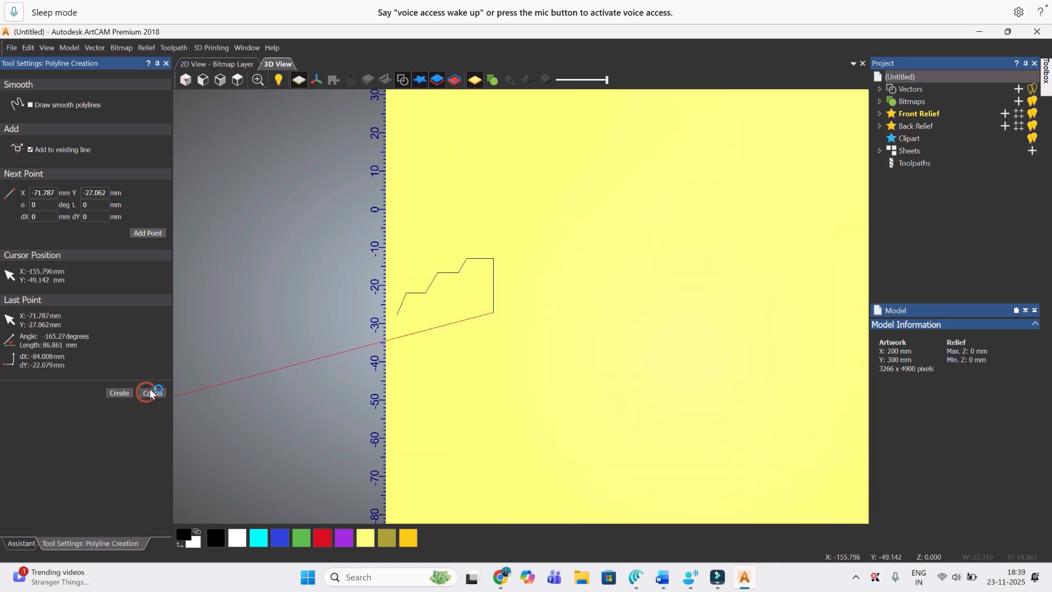
{"action": "left_click", "coordinate": [150, 392]}
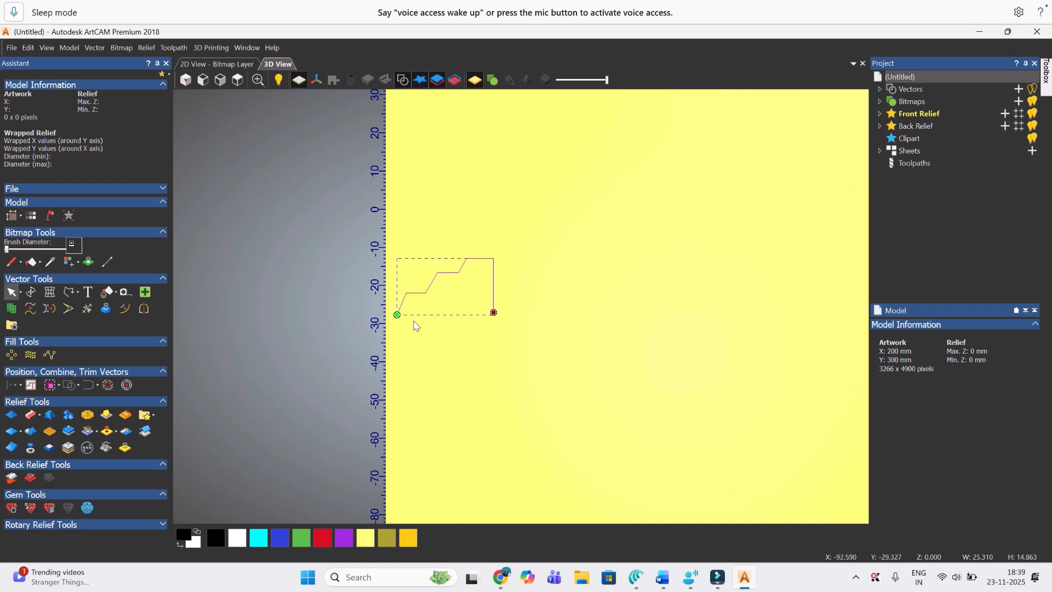
Step: Round the lowest step's outer corner by inserting a node on each side, smoothing the corner node and moving it slightly inward
{"action": "scroll", "coordinate": [414, 322], "scroll_direction": "up", "scroll_amount": 2}
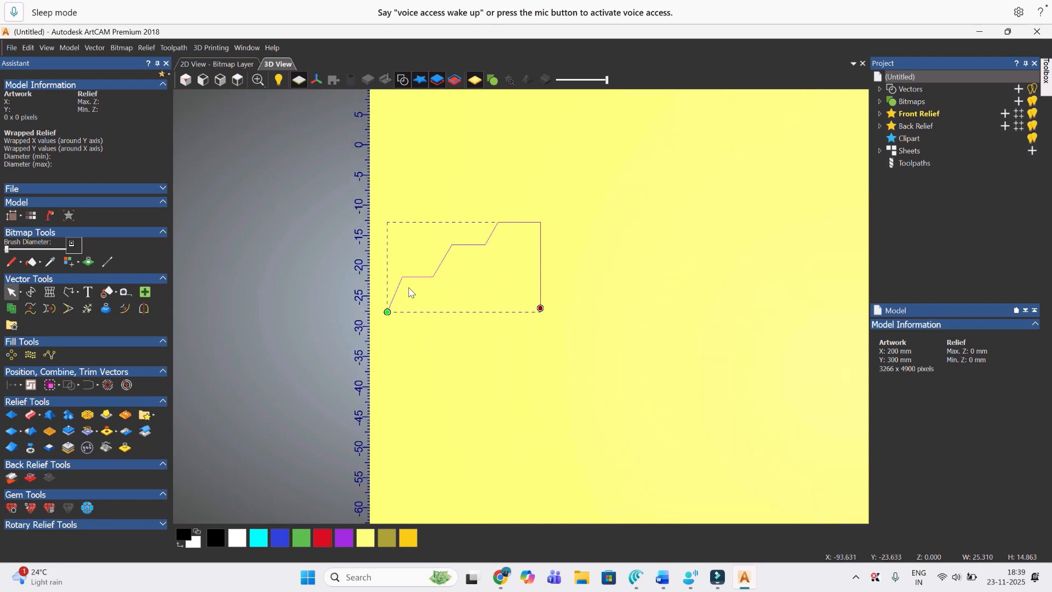
{"action": "key", "text": "n"}
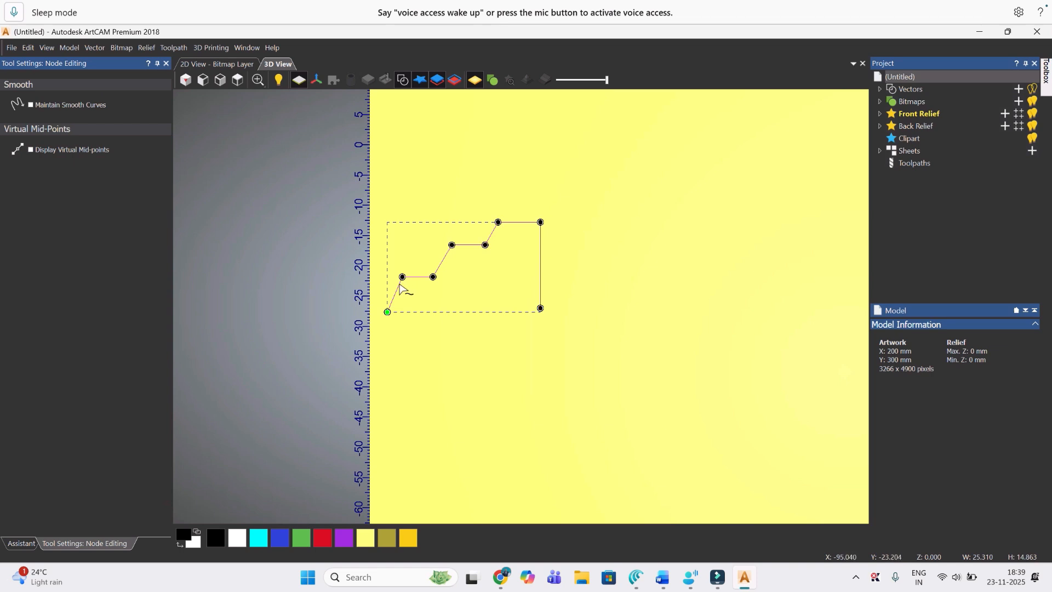
{"action": "key", "text": "i"}
{"action": "key", "text": "ctrl+z"}
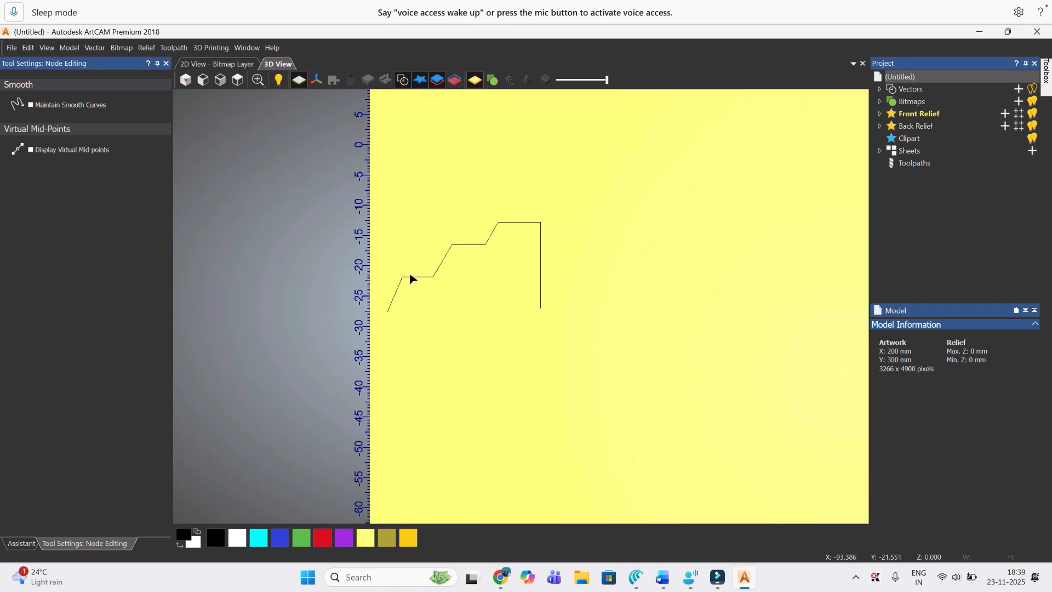
{"action": "left_click", "coordinate": [411, 277]}
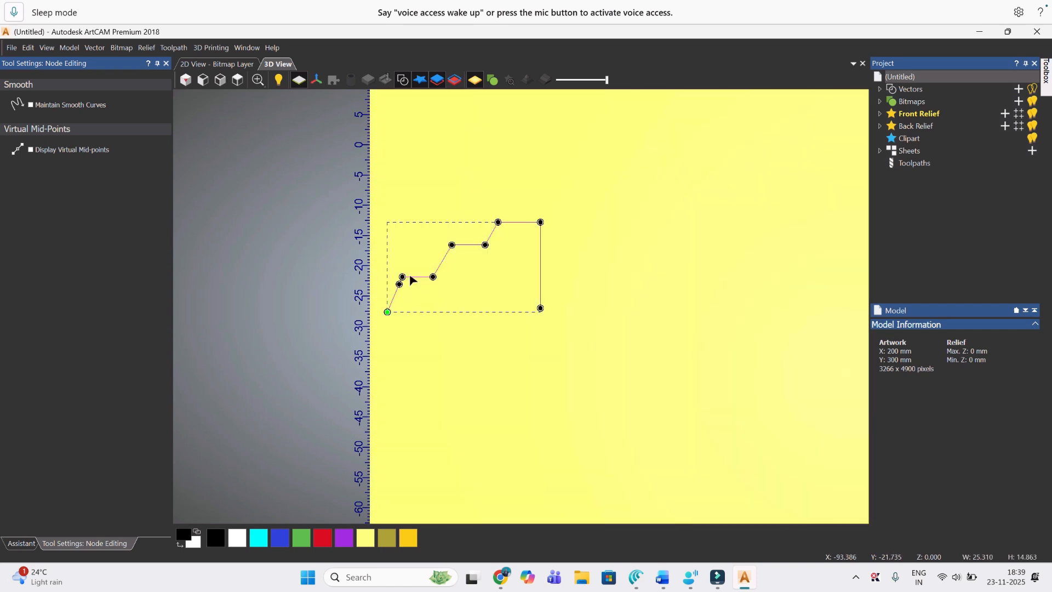
{"action": "key", "text": "i"}
{"action": "key", "text": "s"}
{"action": "scroll", "coordinate": [399, 274], "scroll_direction": "up", "scroll_amount": 3}
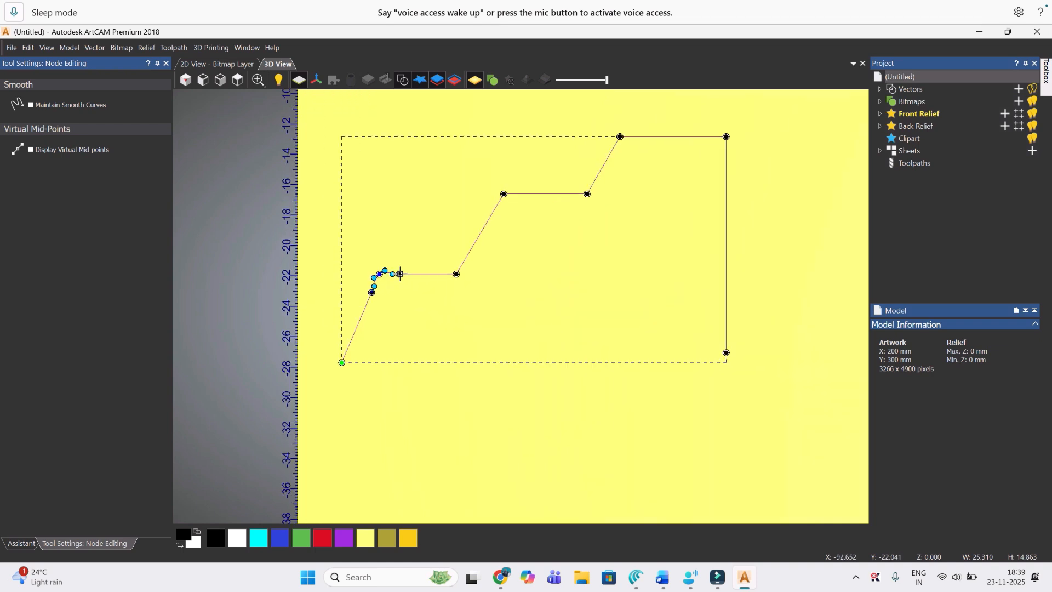
{"action": "scroll", "coordinate": [398, 273], "scroll_direction": "up", "scroll_amount": 1}
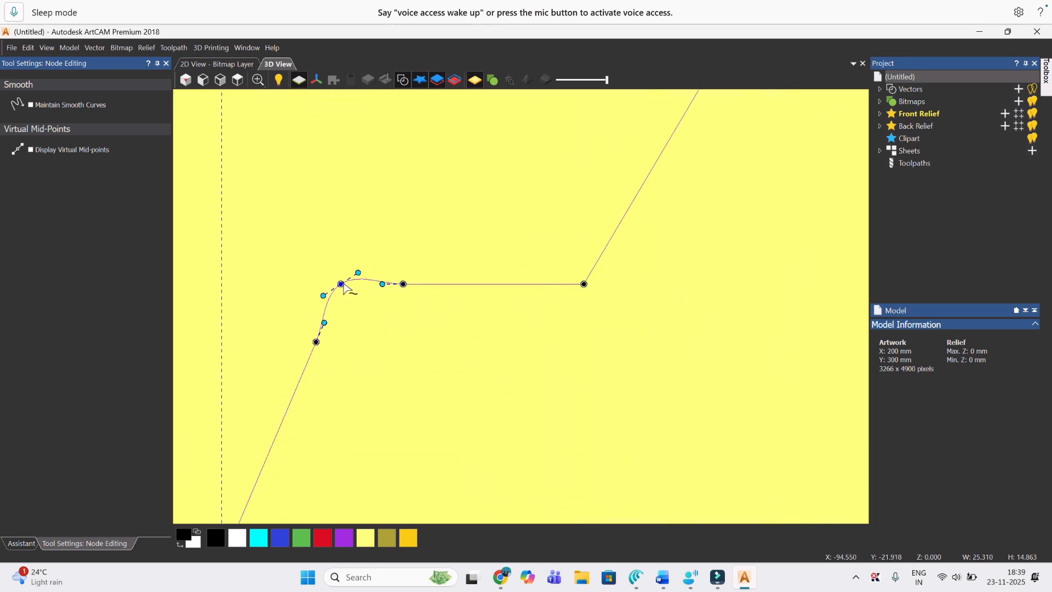
{"action": "left_click", "coordinate": [341, 285]}
{"action": "left_click_drag", "start_coordinate": [341, 284], "coordinate": [346, 296]}
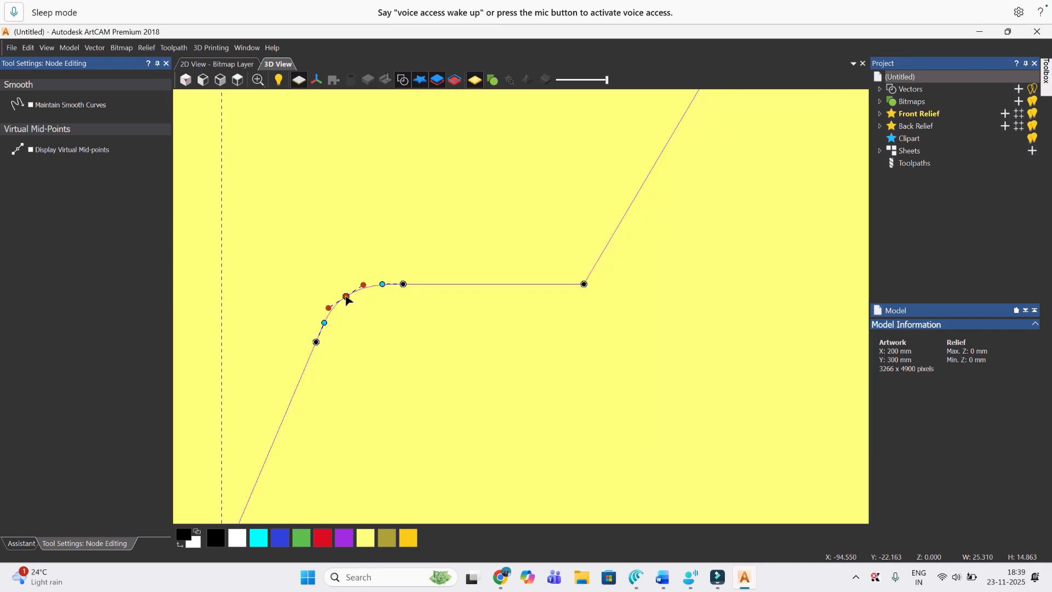
{"action": "left_click", "coordinate": [495, 301]}
{"action": "key", "text": "s"}
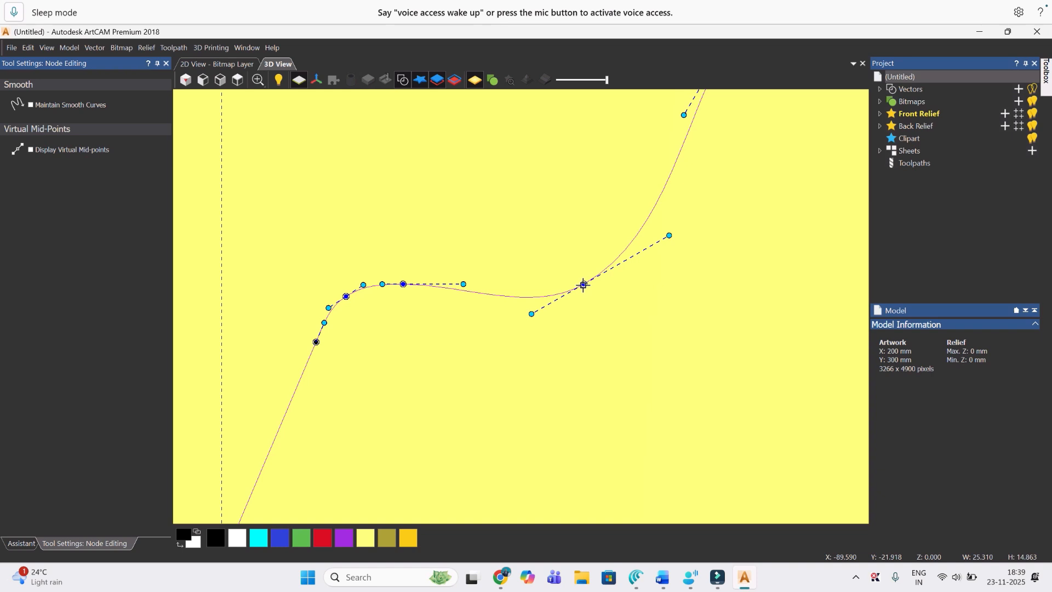
{"action": "key", "text": "ctrl+z"}
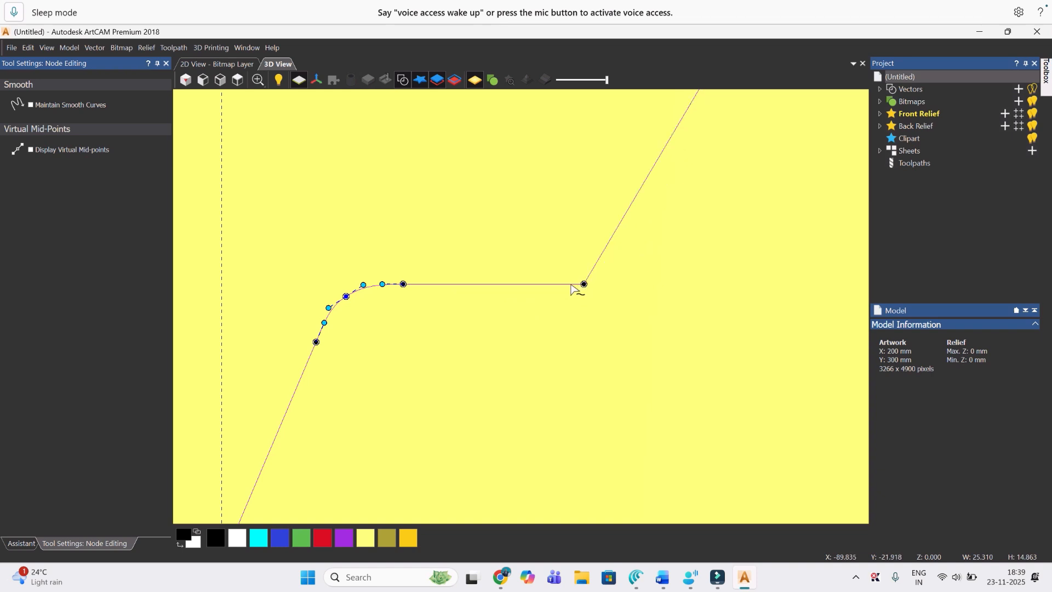
Step: Insert nodes on both sides of the lowest step's inner corner, smooth the corner node and move it slightly inward
{"action": "key", "text": "i"}
{"action": "key", "text": "i"}
{"action": "key", "text": "s"}
{"action": "scroll", "coordinate": [588, 291], "scroll_direction": "up", "scroll_amount": 2}
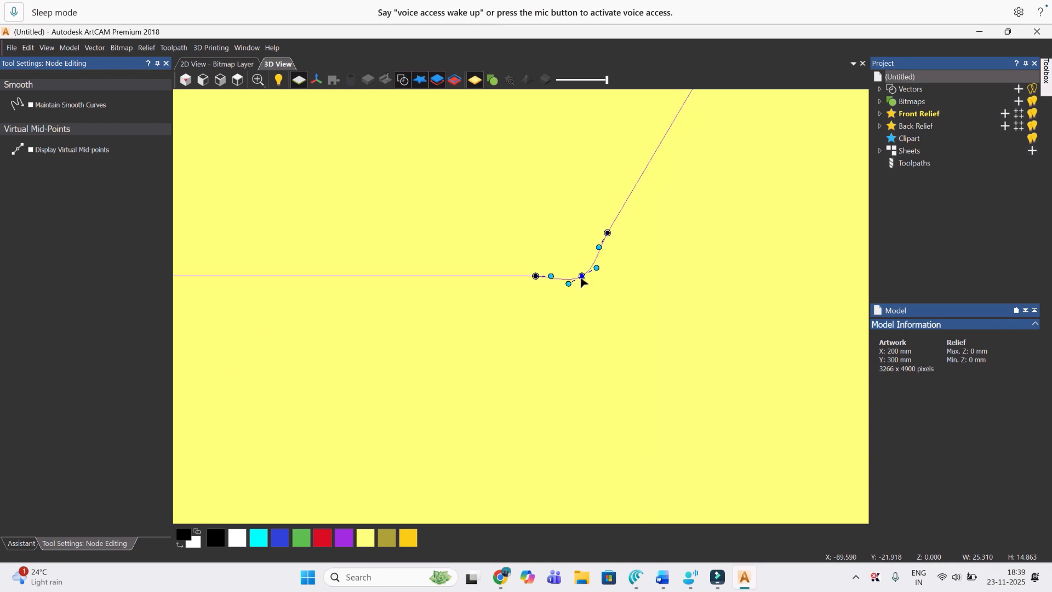
{"action": "left_click_drag", "start_coordinate": [581, 275], "coordinate": [579, 268]}
{"action": "scroll", "coordinate": [630, 242], "scroll_direction": "down", "scroll_amount": 3}
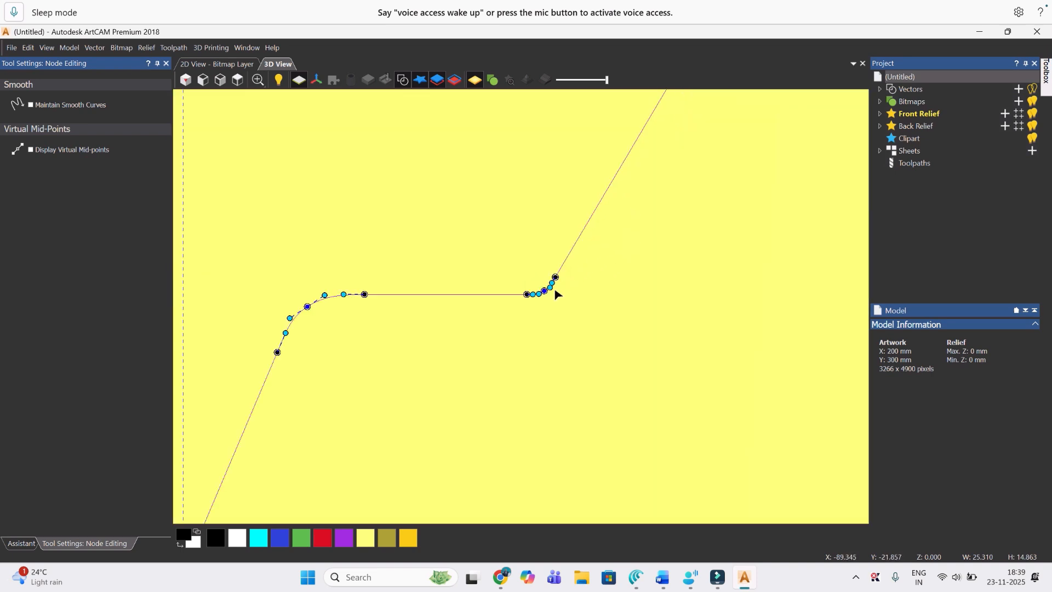
{"action": "scroll", "coordinate": [557, 295], "scroll_direction": "up", "scroll_amount": 3}
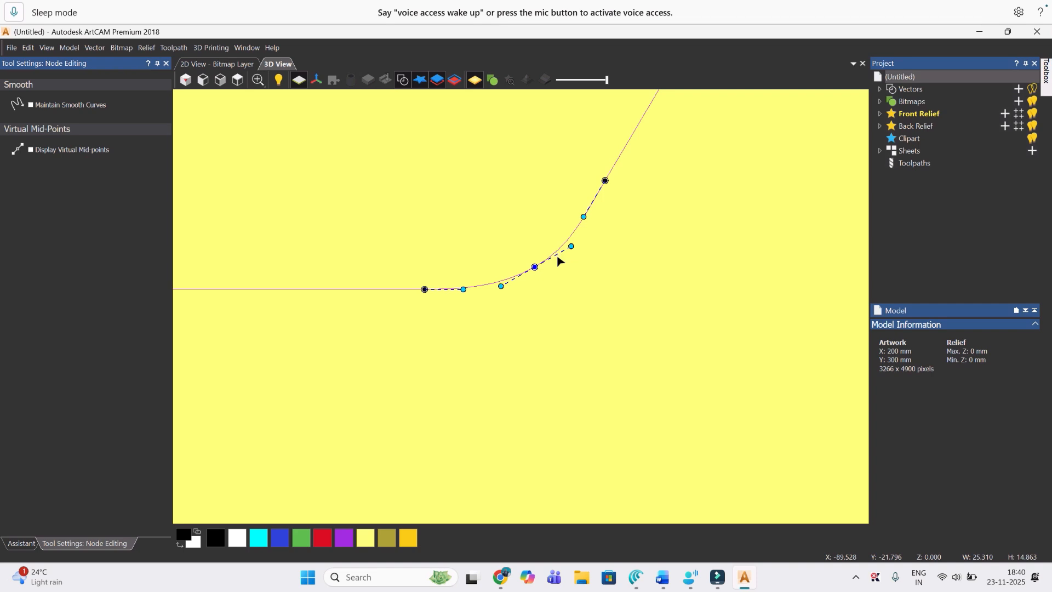
Step: Convert both spans of the lowest step's inner corner to arcs and reposition the node between them
{"action": "key", "text": "a"}
{"action": "key", "text": "a"}
{"action": "left_click_drag", "start_coordinate": [534, 267], "coordinate": [522, 262]}
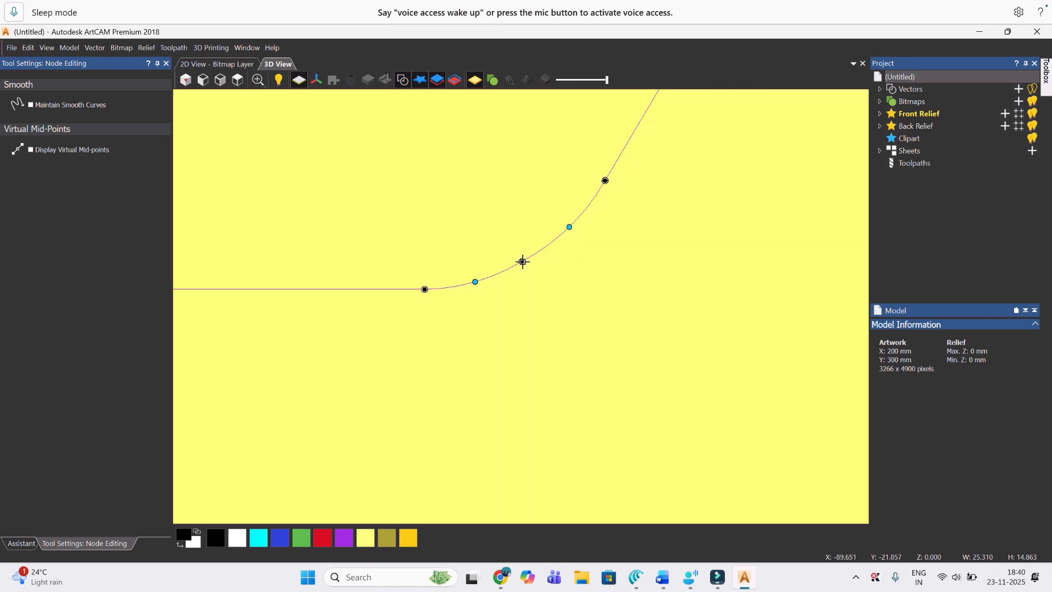
{"action": "left_click", "coordinate": [522, 261]}
{"action": "scroll", "coordinate": [593, 226], "scroll_direction": "up", "scroll_amount": 2}
{"action": "scroll", "coordinate": [593, 226], "scroll_direction": "down", "scroll_amount": 3}
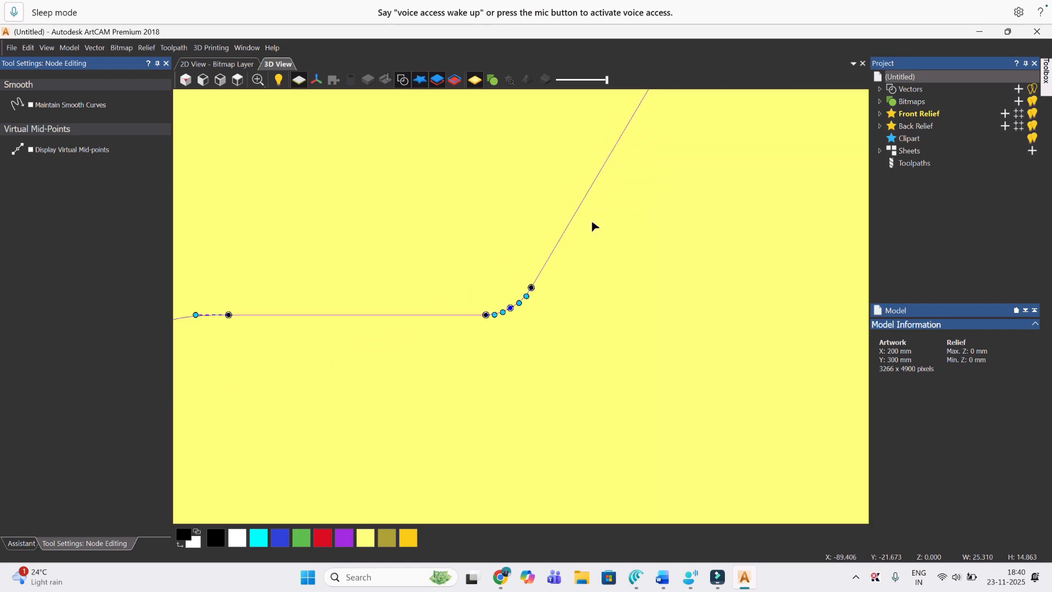
Step: Round the top step's outer corner by inserting a node on each side, deleting the corner node and shaping the span as an arc
{"action": "scroll", "coordinate": [610, 189], "scroll_direction": "down", "scroll_amount": 1}
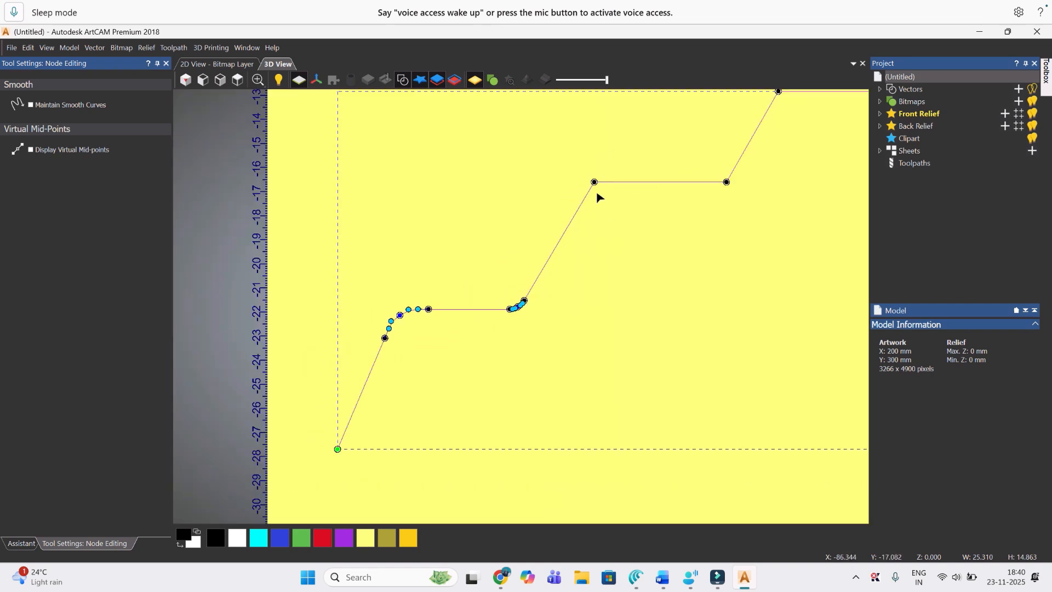
{"action": "scroll", "coordinate": [628, 177], "scroll_direction": "up", "scroll_amount": 1}
{"action": "scroll", "coordinate": [628, 181], "scroll_direction": "down", "scroll_amount": 2}
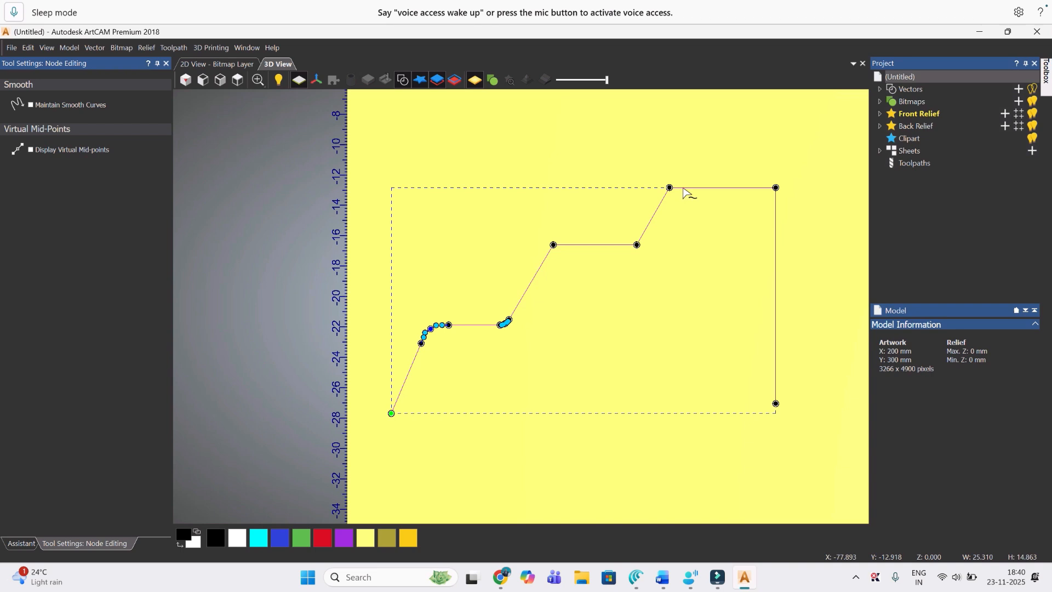
{"action": "key", "text": "i"}
{"action": "key", "text": "i"}
{"action": "key", "text": "d"}
{"action": "key", "text": "a"}
{"action": "left_click_drag", "start_coordinate": [668, 182], "coordinate": [672, 192]}
{"action": "left_click", "coordinate": [700, 216]}
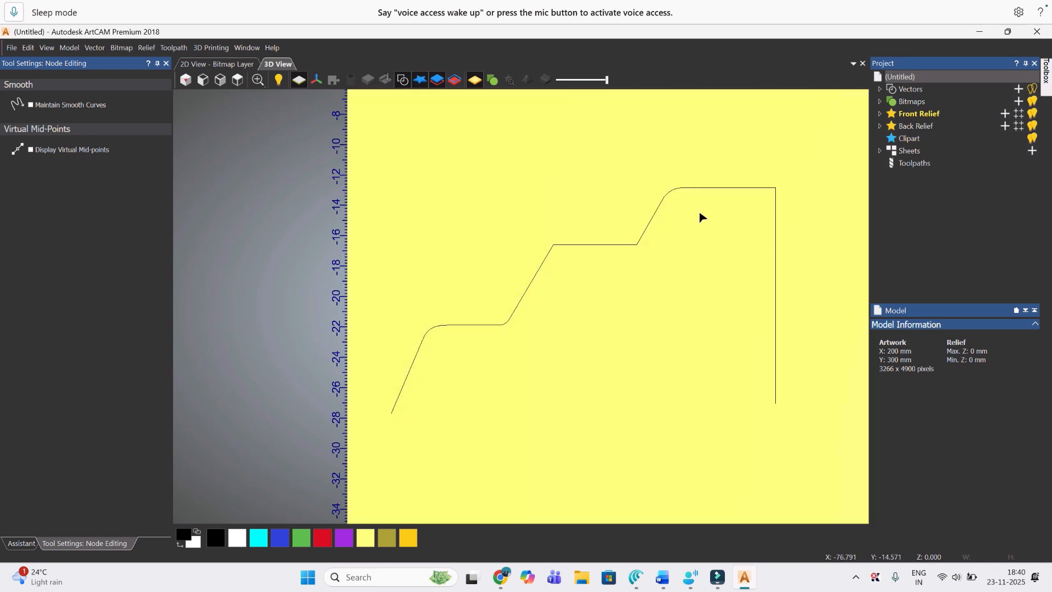
Step: Finish node editing and select the whole stepped profile vector
{"action": "scroll", "coordinate": [699, 217], "scroll_direction": "down", "scroll_amount": 2}
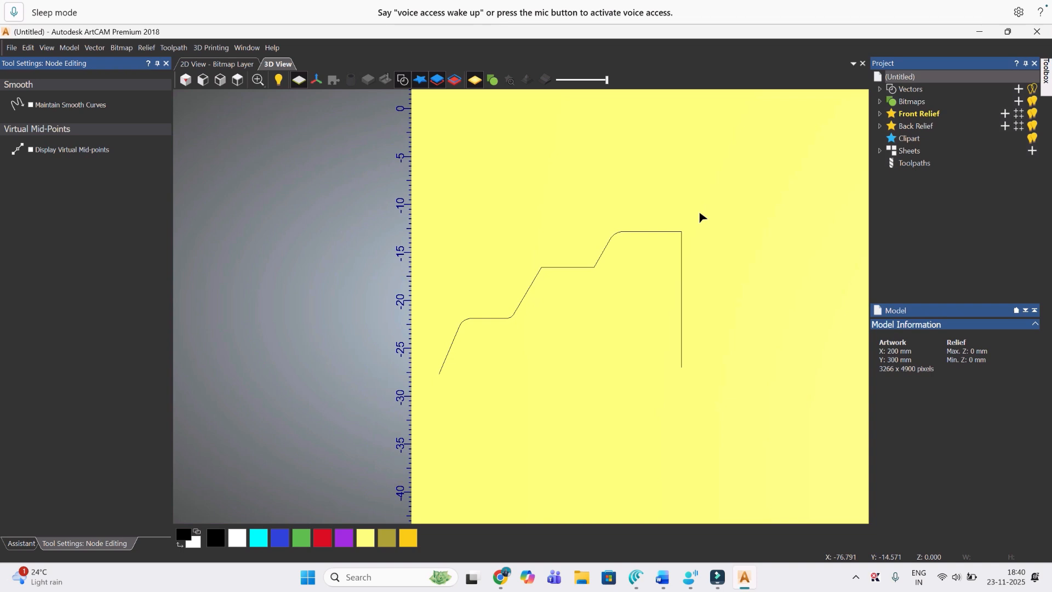
{"action": "scroll", "coordinate": [700, 217], "scroll_direction": "down", "scroll_amount": 4}
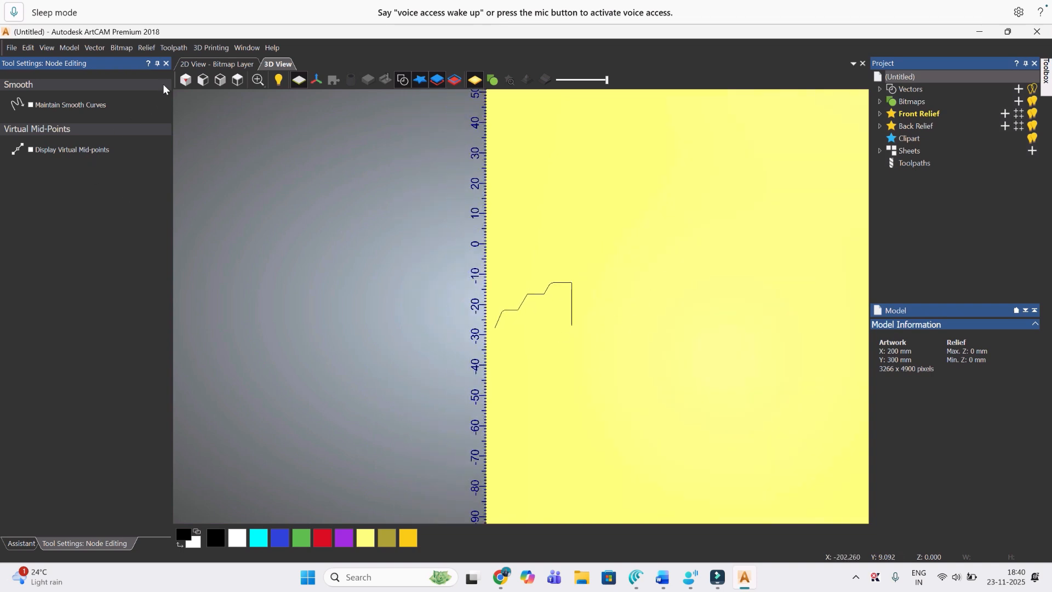
{"action": "left_click", "coordinate": [567, 313]}
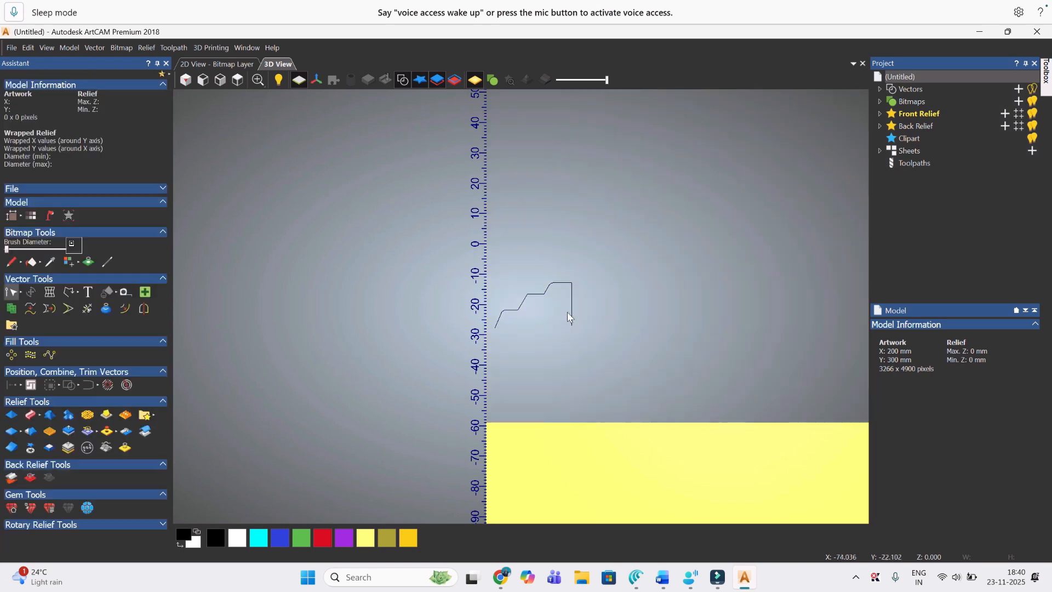
{"action": "left_click_drag", "start_coordinate": [582, 331], "coordinate": [478, 274]}
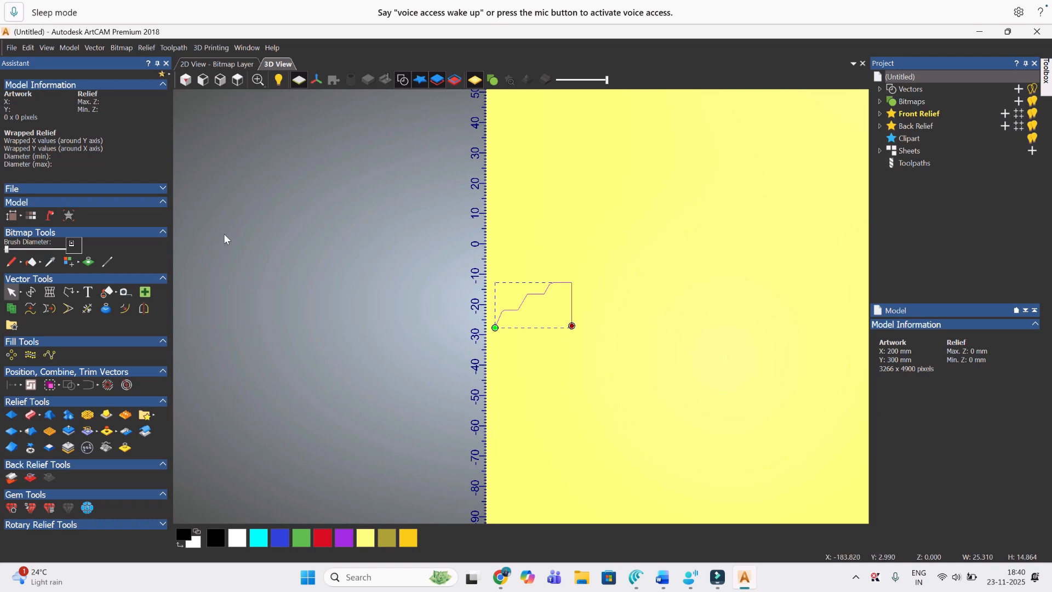
Step: Scale the stepped profile vector to 10 mm wide, keeping its aspect ratio
{"action": "left_click", "coordinate": [30, 293]}
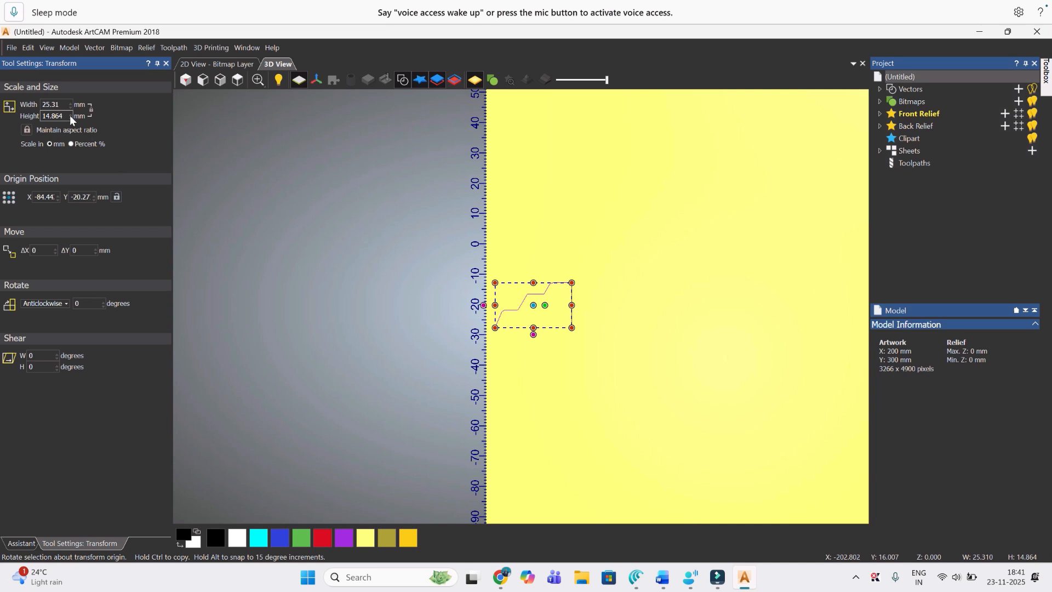
{"action": "double_click", "coordinate": [49, 106]}
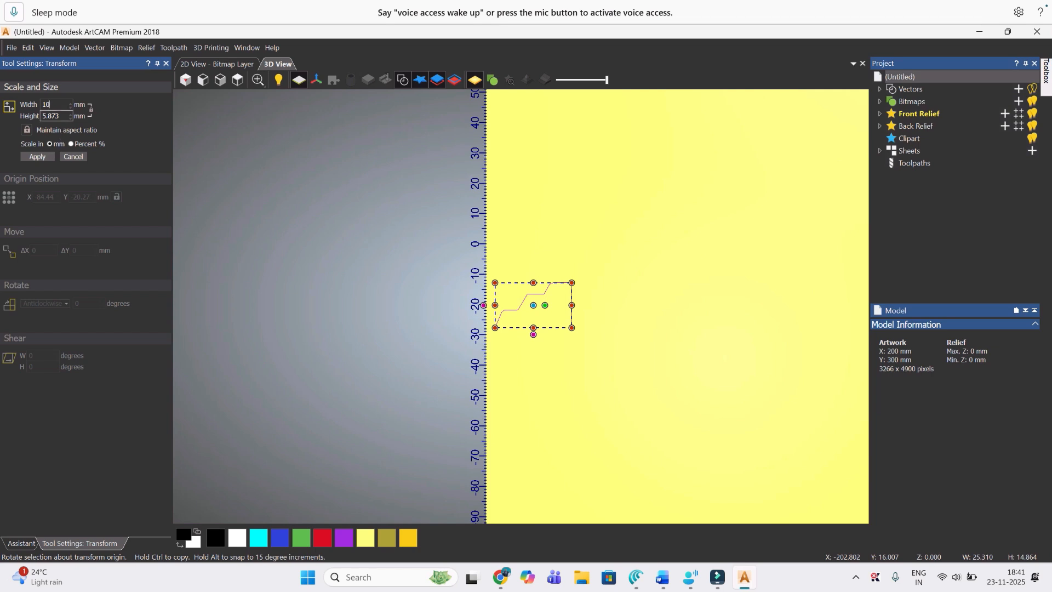
{"action": "left_click", "coordinate": [36, 156]}
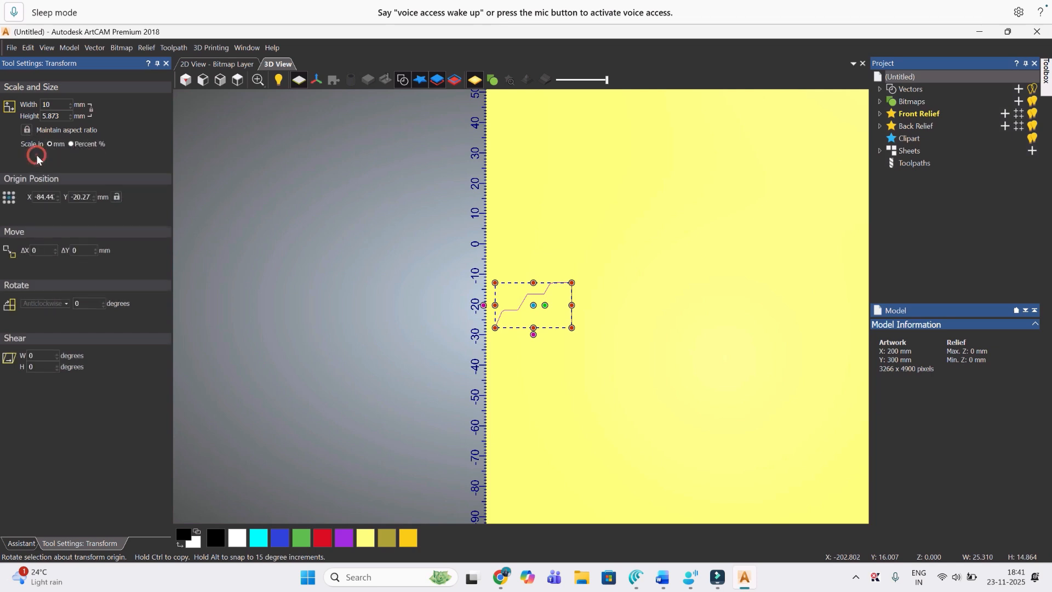
{"action": "scroll", "coordinate": [540, 284], "scroll_direction": "up", "scroll_amount": 5}
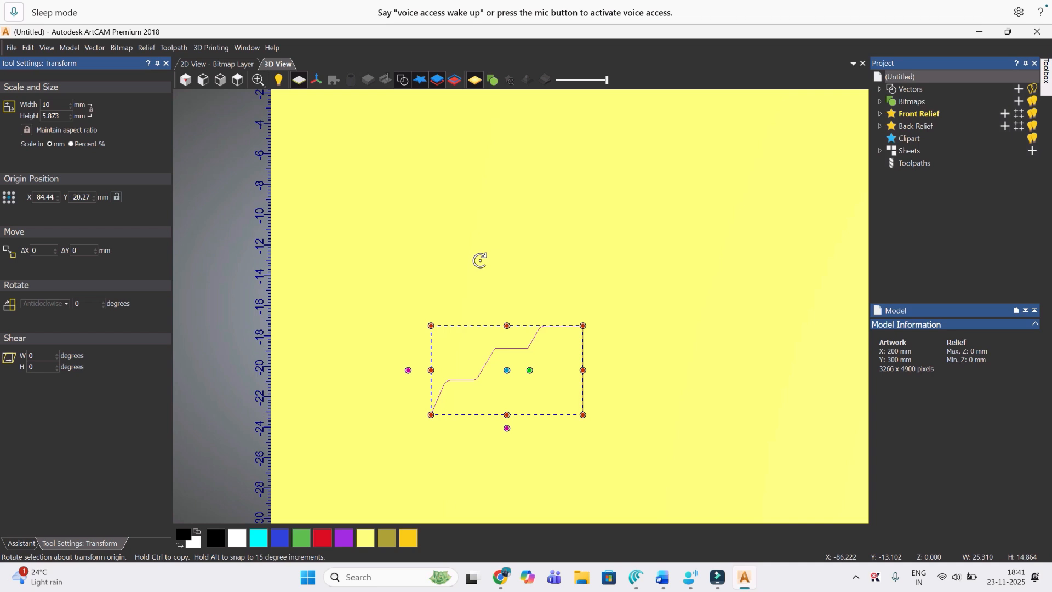
{"action": "scroll", "coordinate": [479, 261], "scroll_direction": "down", "scroll_amount": 3}
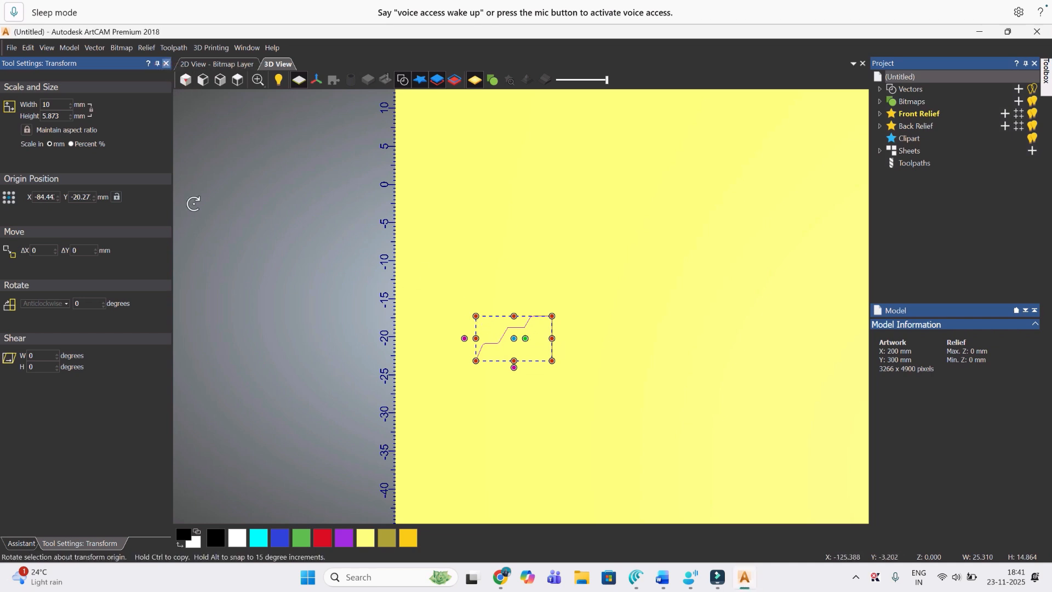
{"action": "scroll", "coordinate": [723, 403], "scroll_direction": "down", "scroll_amount": 1}
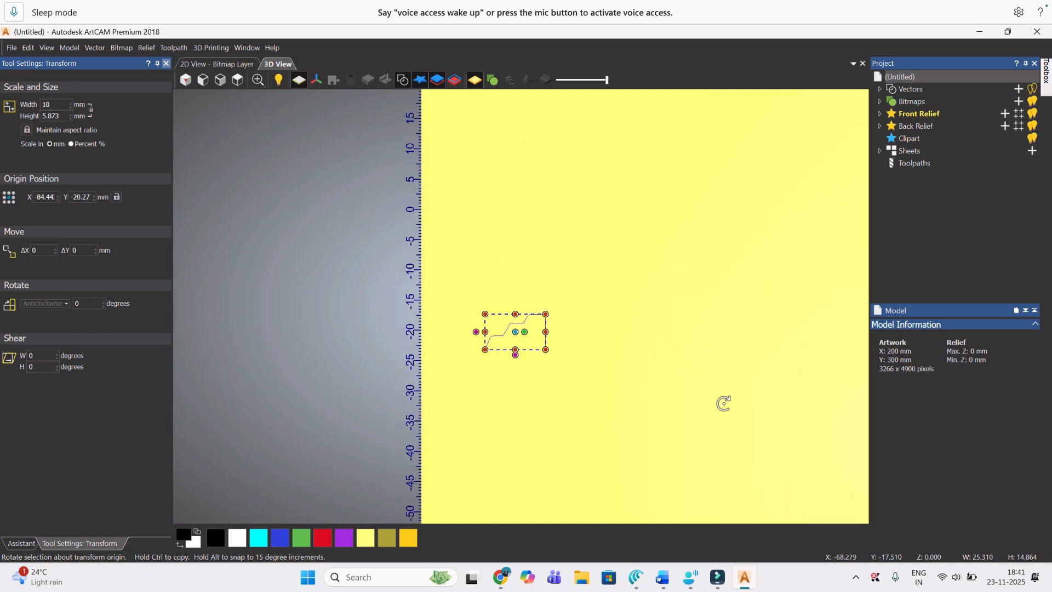
{"action": "scroll", "coordinate": [723, 403], "scroll_direction": "down", "scroll_amount": 1}
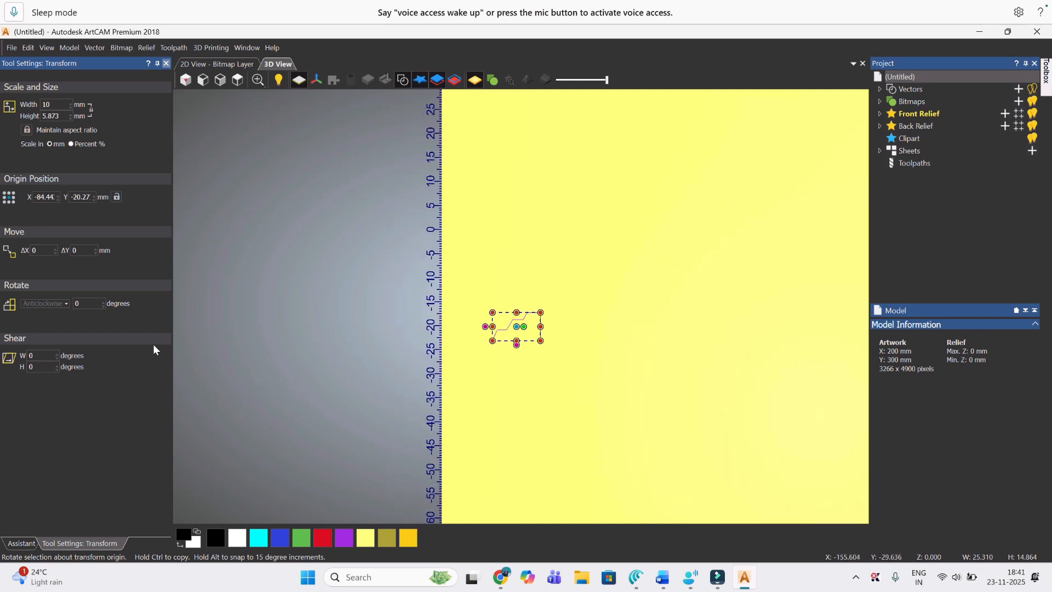
{"action": "scroll", "coordinate": [579, 352], "scroll_direction": "down", "scroll_amount": 1}
{"action": "scroll", "coordinate": [579, 353], "scroll_direction": "down", "scroll_amount": 3}
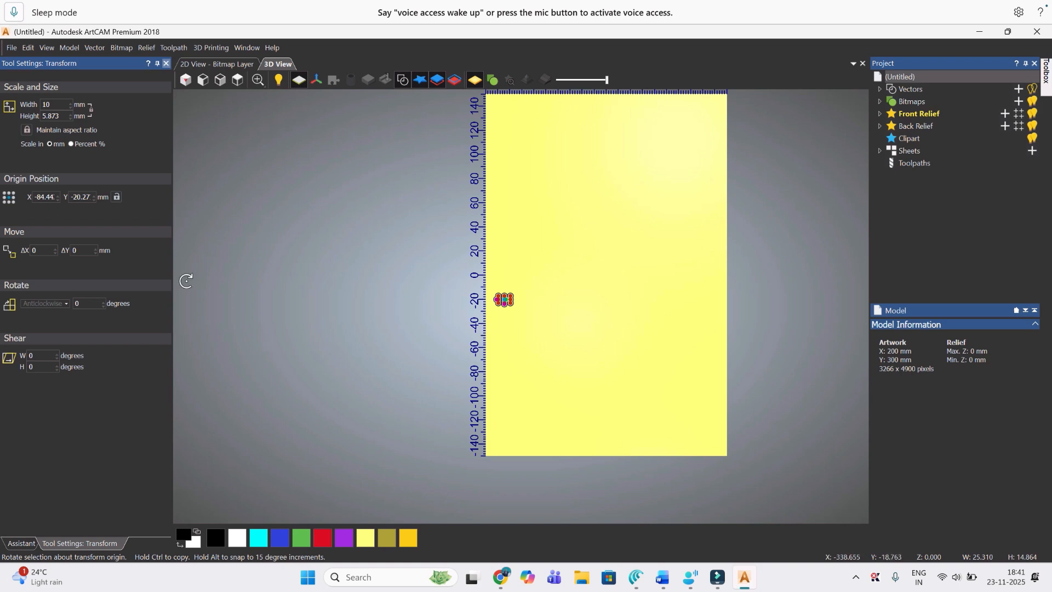
{"action": "left_click", "coordinate": [166, 63]}
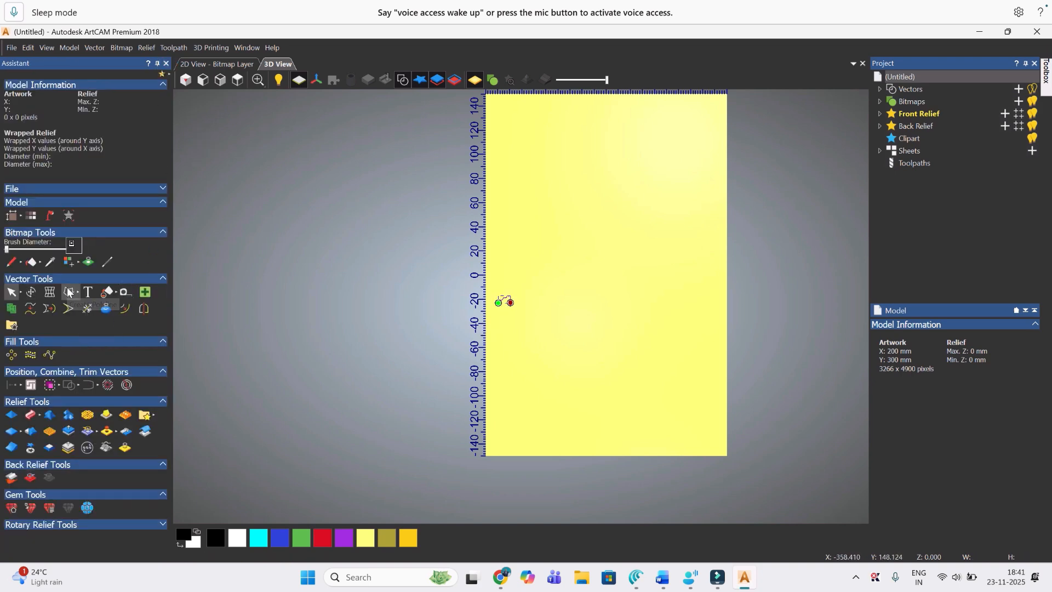
Step: Draw a rectangle vector about 156 mm wide and 264 mm high across most of the model
{"action": "left_click", "coordinate": [68, 292]}
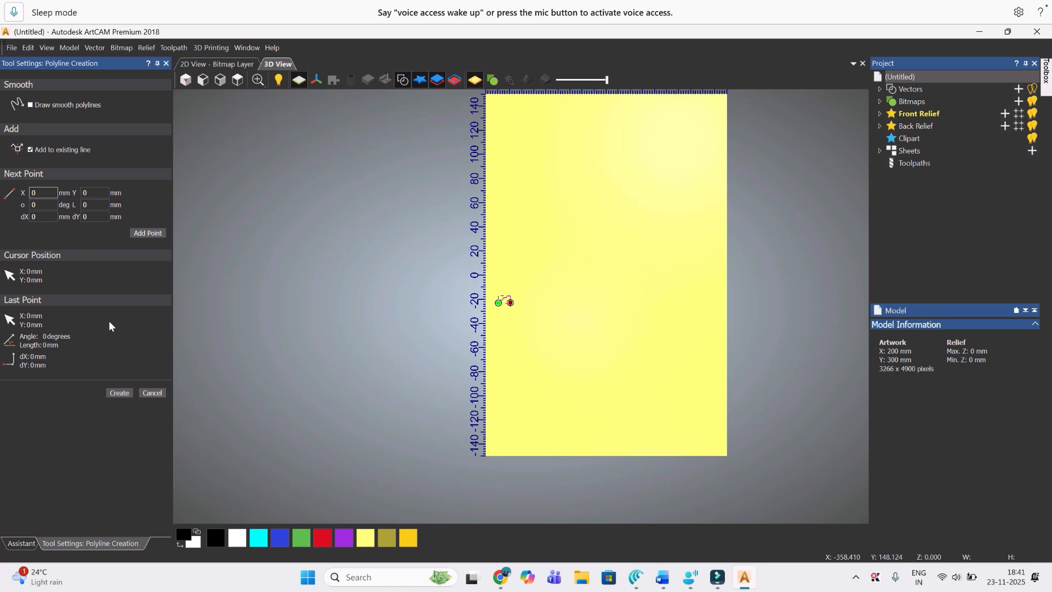
{"action": "left_click", "coordinate": [153, 393]}
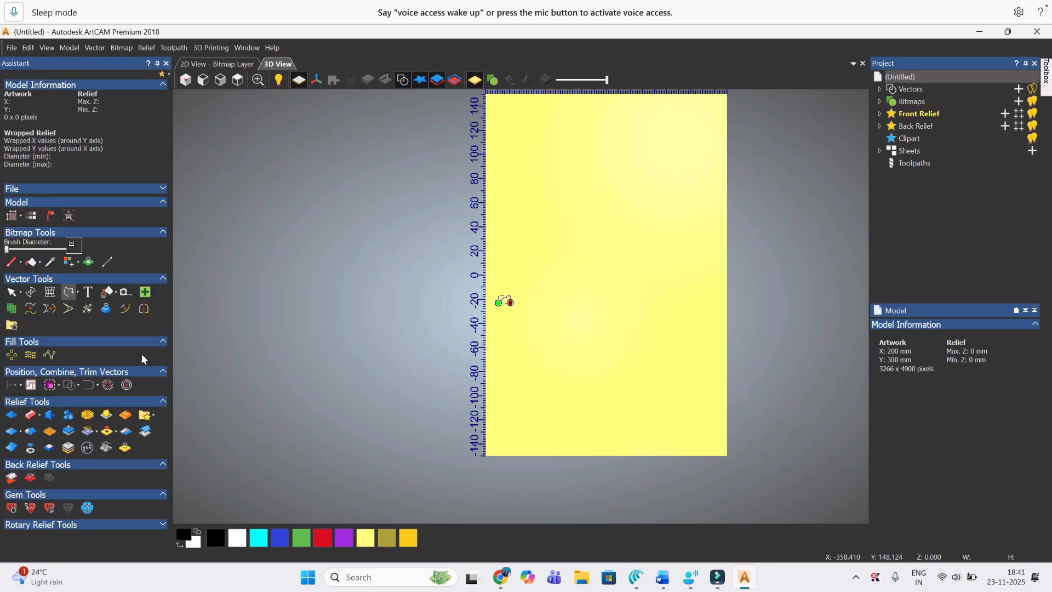
{"action": "left_click", "coordinate": [78, 293]}
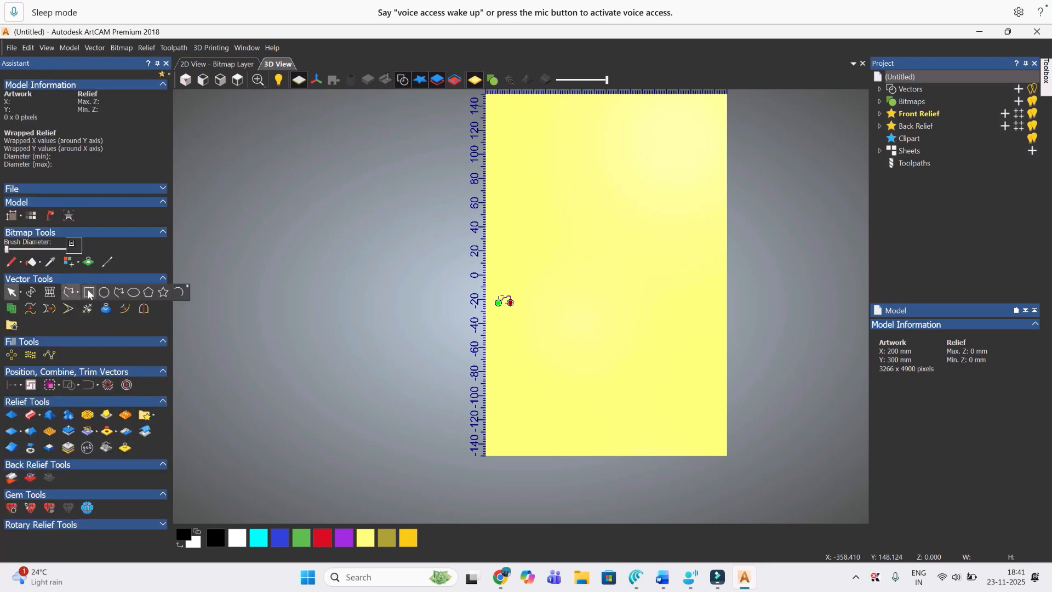
{"action": "left_click", "coordinate": [89, 294]}
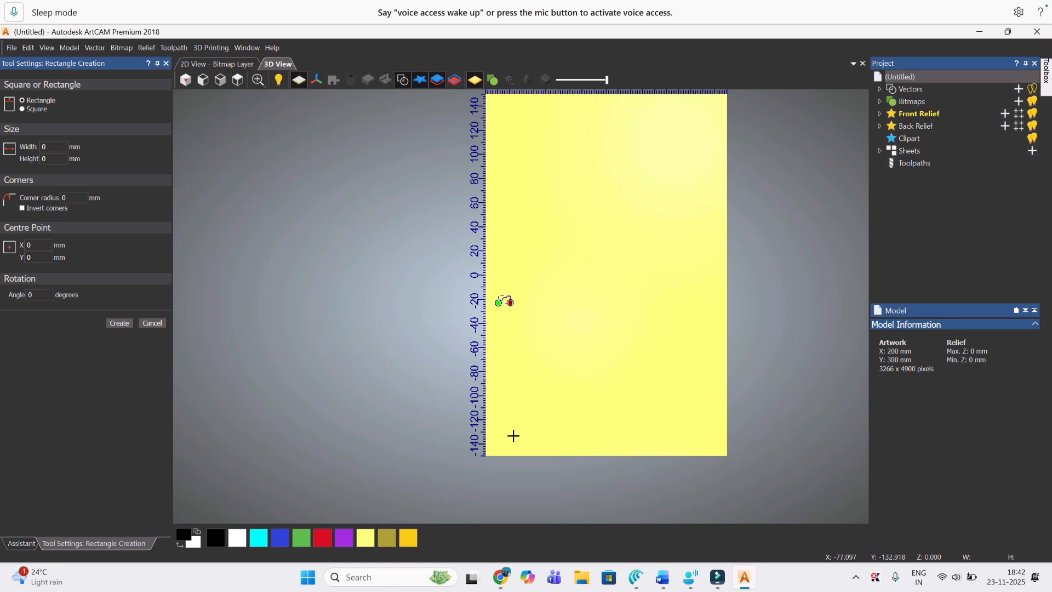
{"action": "left_click_drag", "start_coordinate": [513, 435], "coordinate": [701, 118]}
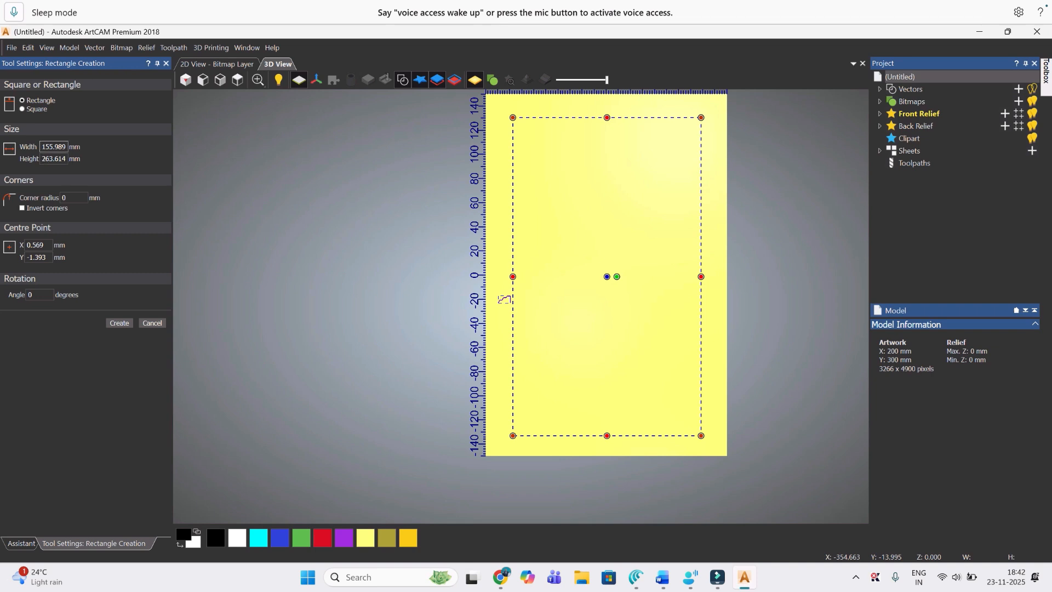
Step: Size the rectangle to 180 mm wide and 280 mm high, create it, and centre it in the model
{"action": "left_click", "coordinate": [54, 147]}
{"action": "type", "text": "180"}
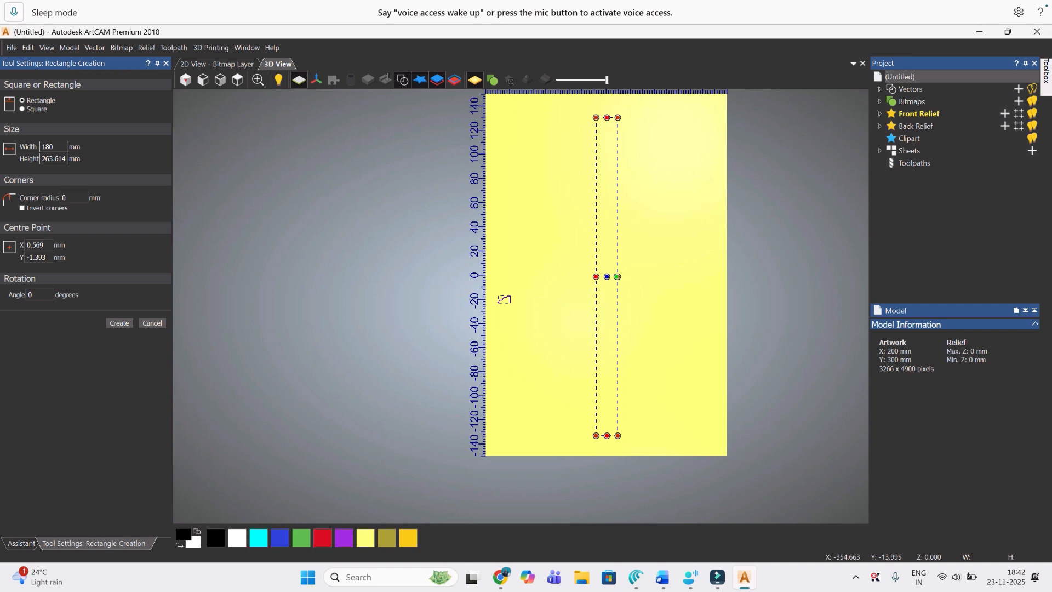
{"action": "key", "text": "Tab"}
{"action": "type", "text": "280"}
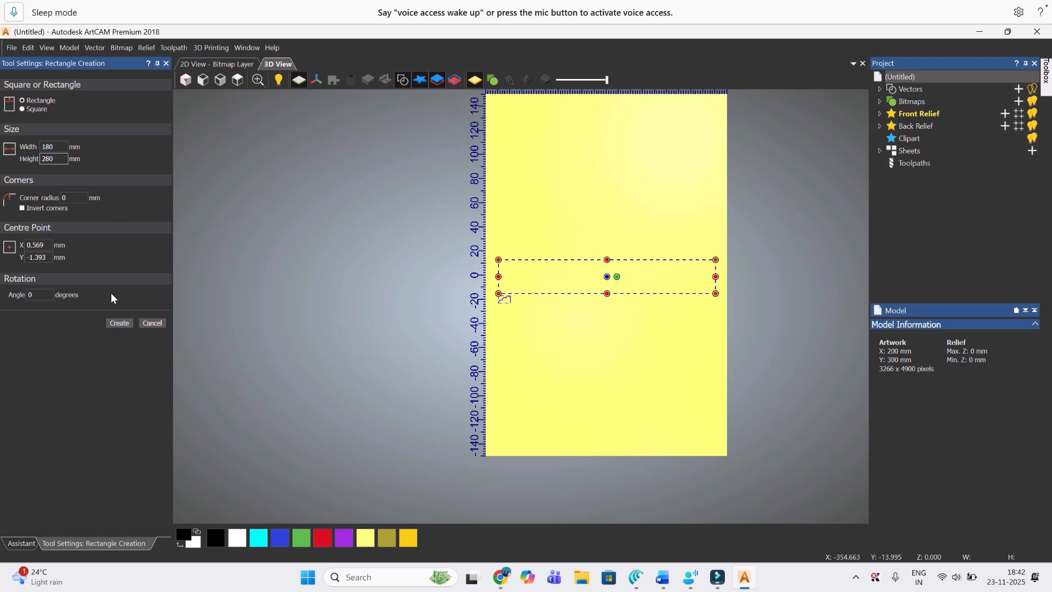
{"action": "left_click", "coordinate": [116, 322]}
{"action": "left_click", "coordinate": [147, 322]}
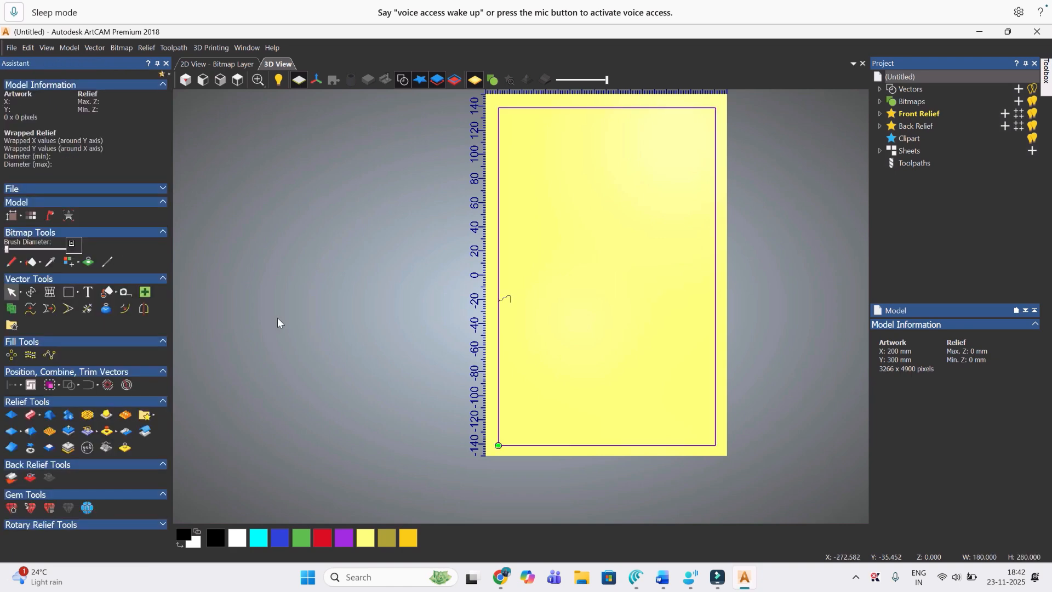
{"action": "left_click", "coordinate": [21, 384]}
{"action": "left_click", "coordinate": [137, 385]}
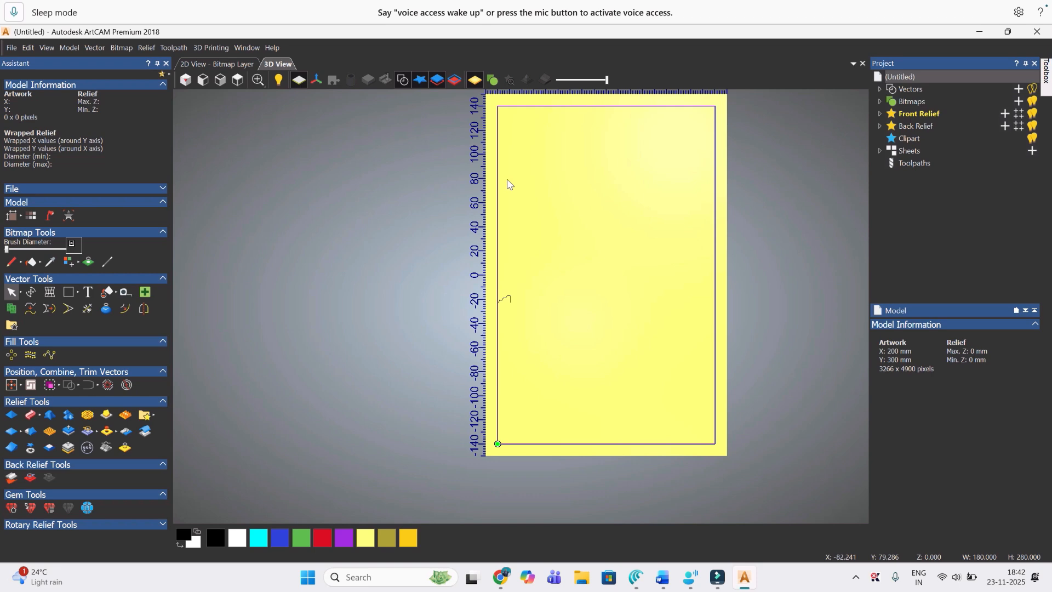
Step: Convert the rectangle's top edge to an arc with node editing
{"action": "left_click", "coordinate": [613, 108]}
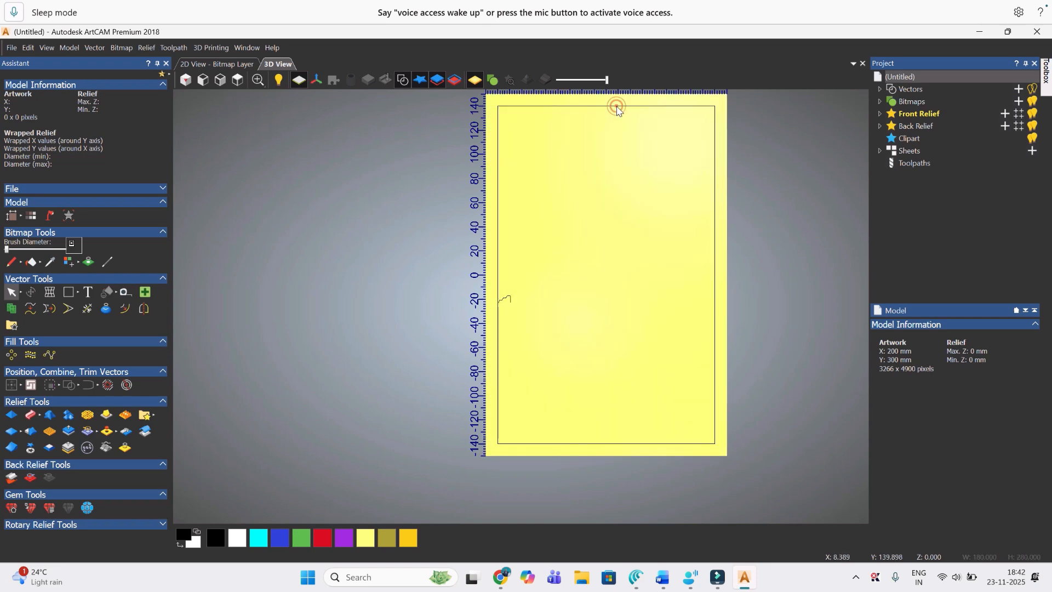
{"action": "left_click", "coordinate": [614, 107]}
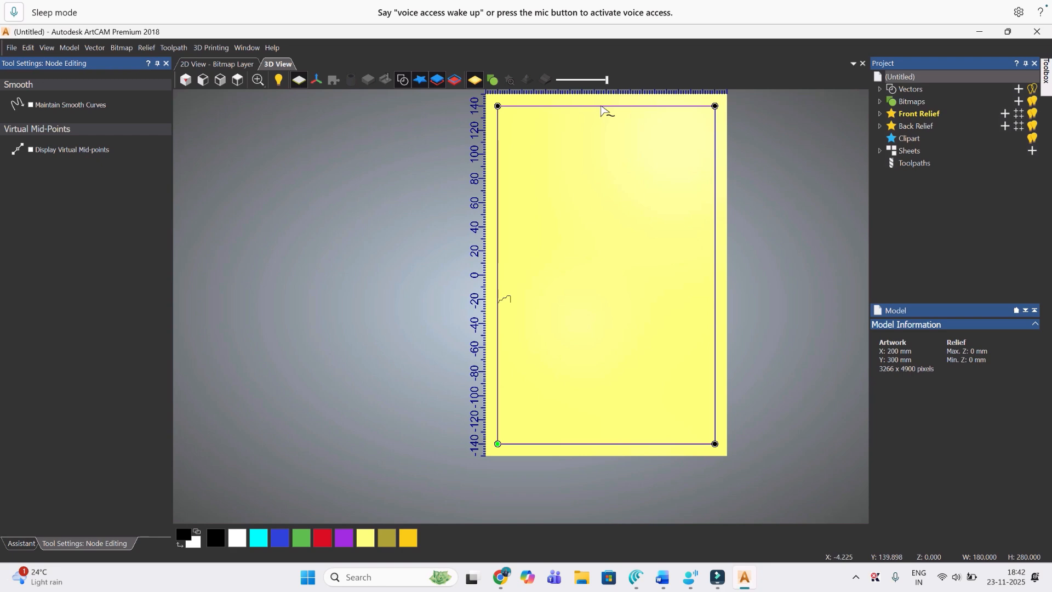
{"action": "key", "text": "a"}
{"action": "scroll", "coordinate": [608, 135], "scroll_direction": "down", "scroll_amount": 1}
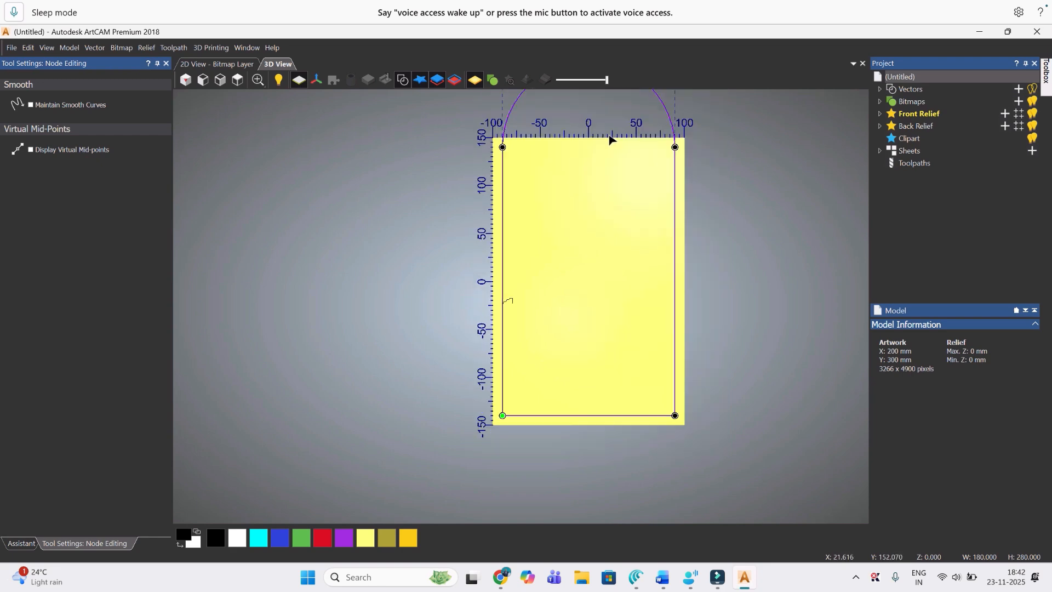
{"action": "left_click", "coordinate": [166, 63]}
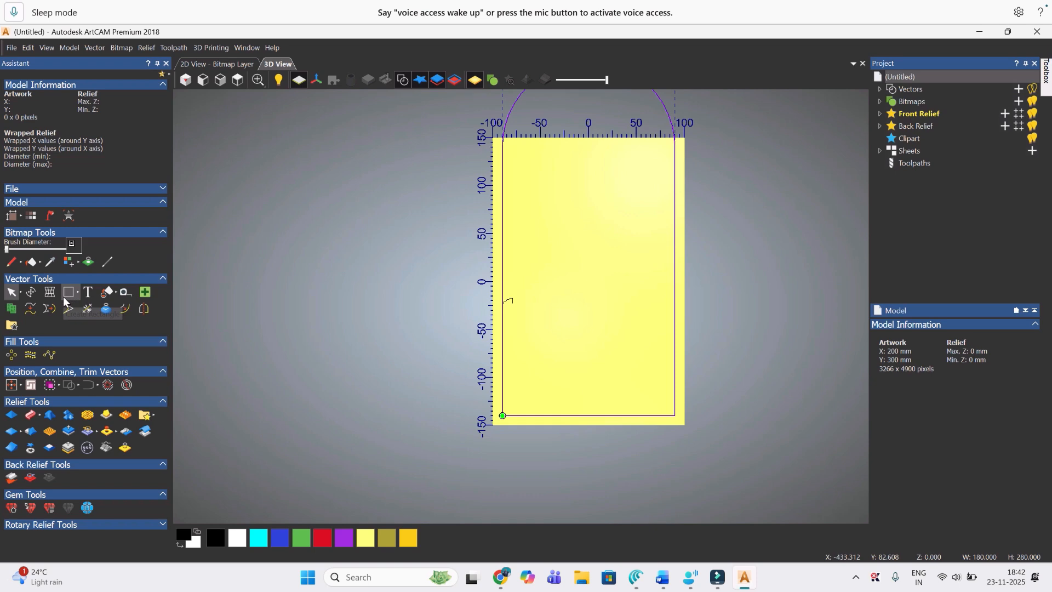
Step: Scale the arched vector to a height of 280 mm with the aspect ratio maintained
{"action": "left_click", "coordinate": [33, 294]}
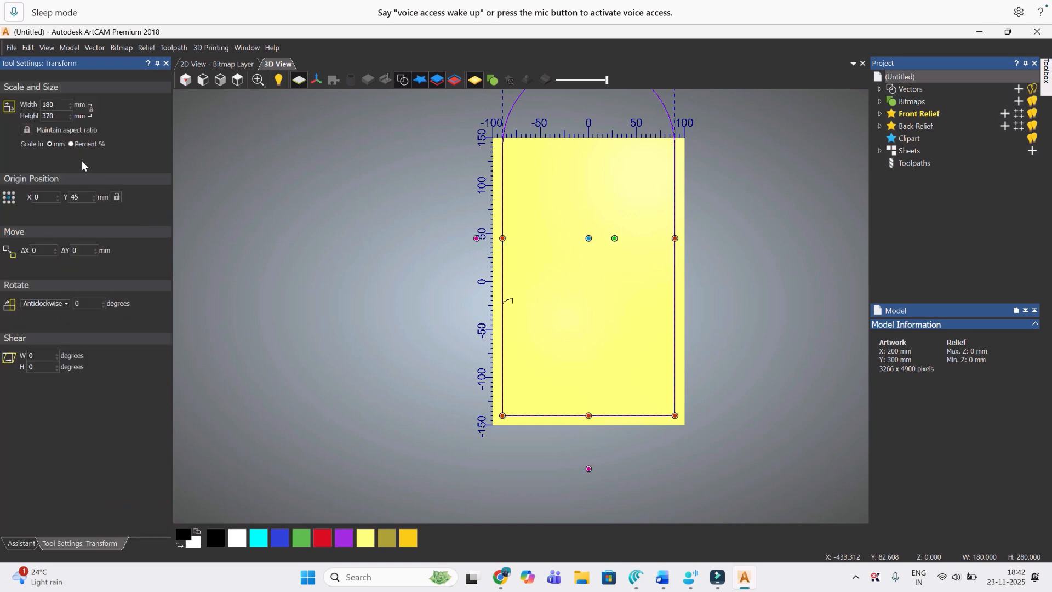
{"action": "double_click", "coordinate": [52, 116]}
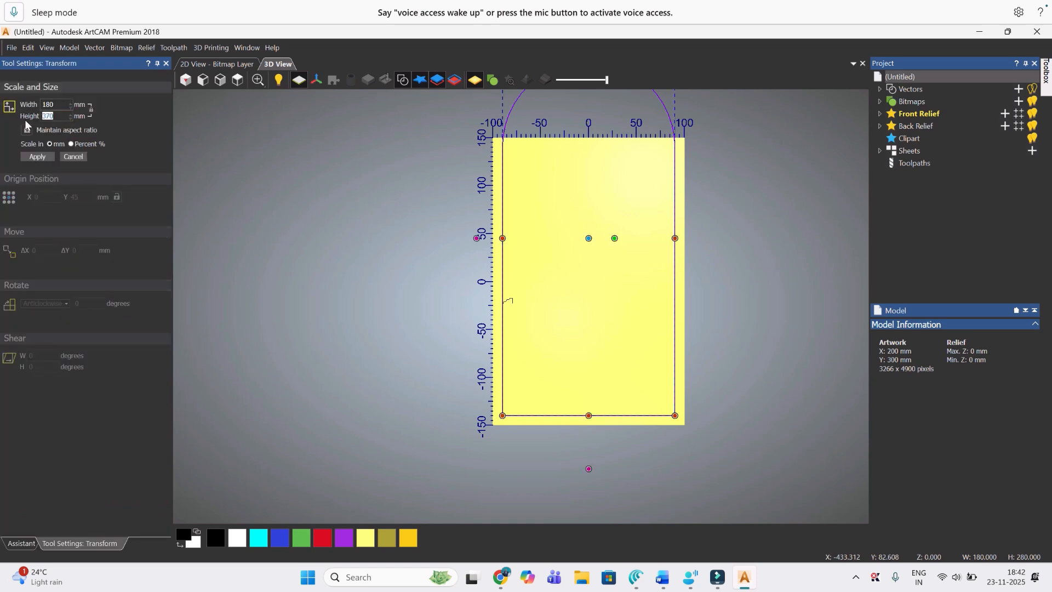
{"action": "type", "text": "280"}
{"action": "left_click", "coordinate": [37, 158]}
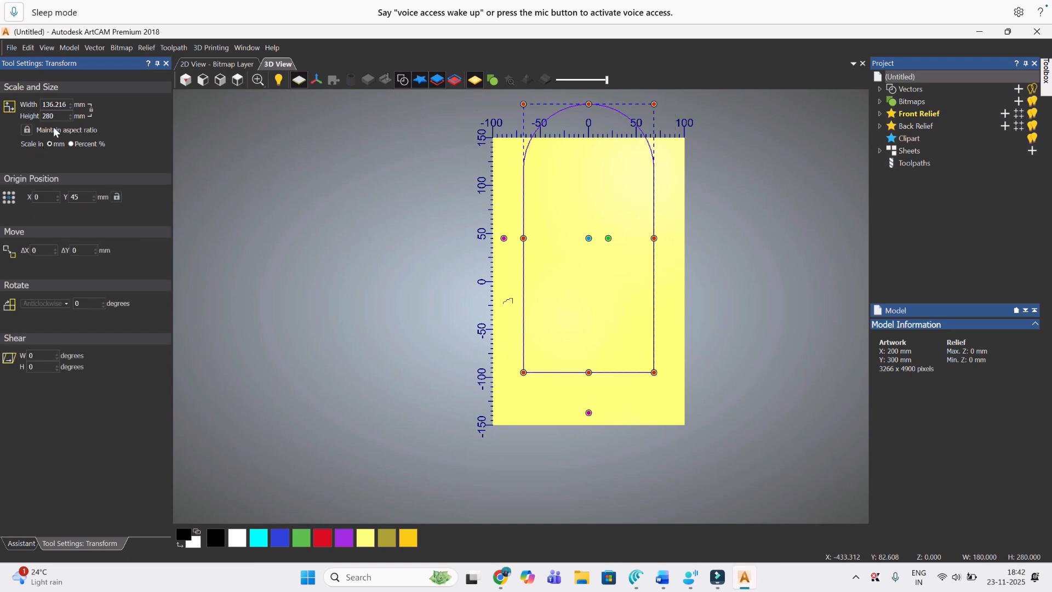
Step: Set the arched vector's width to 180 mm without maintaining the aspect ratio, and centre it in the model
{"action": "left_click", "coordinate": [26, 131]}
{"action": "left_click_drag", "start_coordinate": [68, 104], "coordinate": [33, 107]}
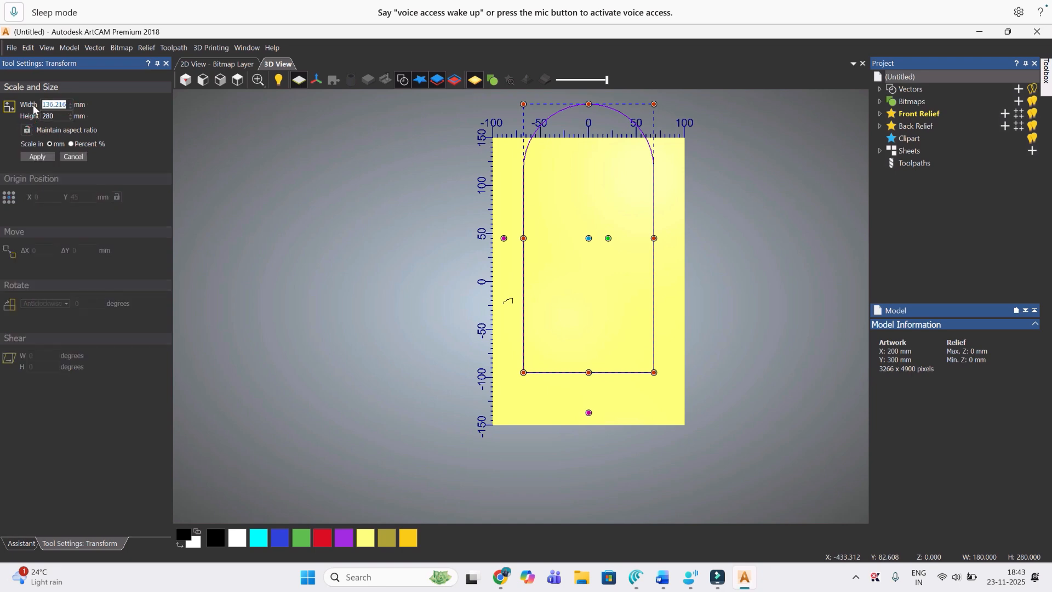
{"action": "left_click", "coordinate": [37, 156]}
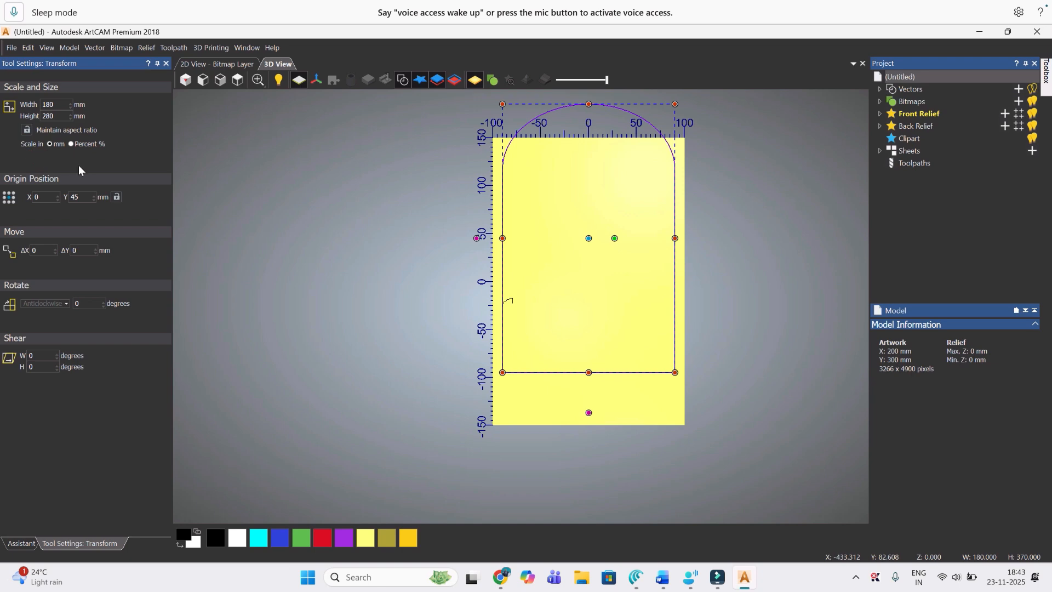
{"action": "left_click", "coordinate": [166, 63]}
{"action": "left_click", "coordinate": [16, 386]}
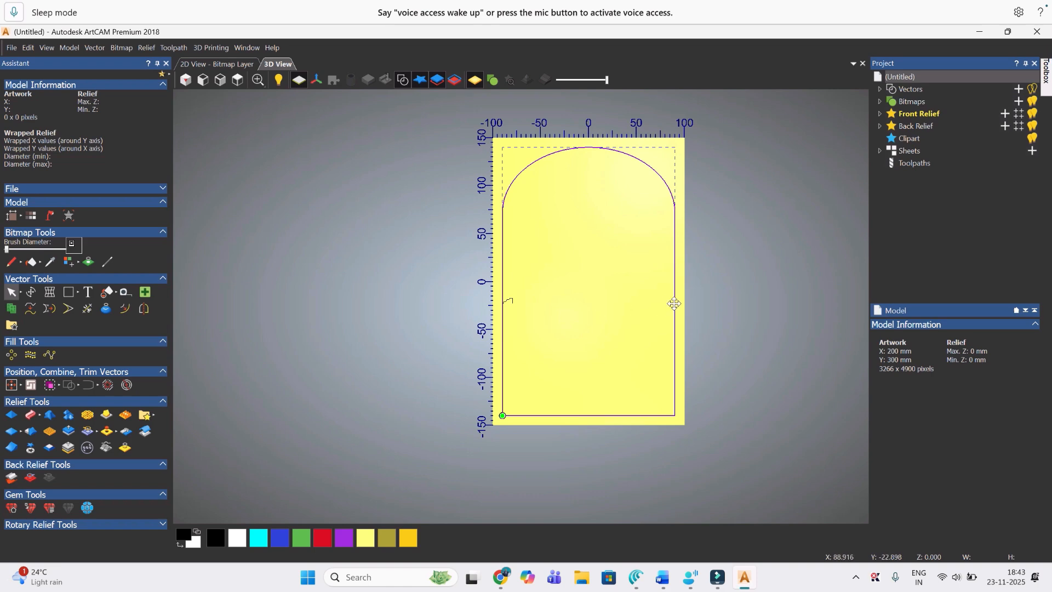
{"action": "left_click_drag", "start_coordinate": [696, 292], "coordinate": [762, 326]}
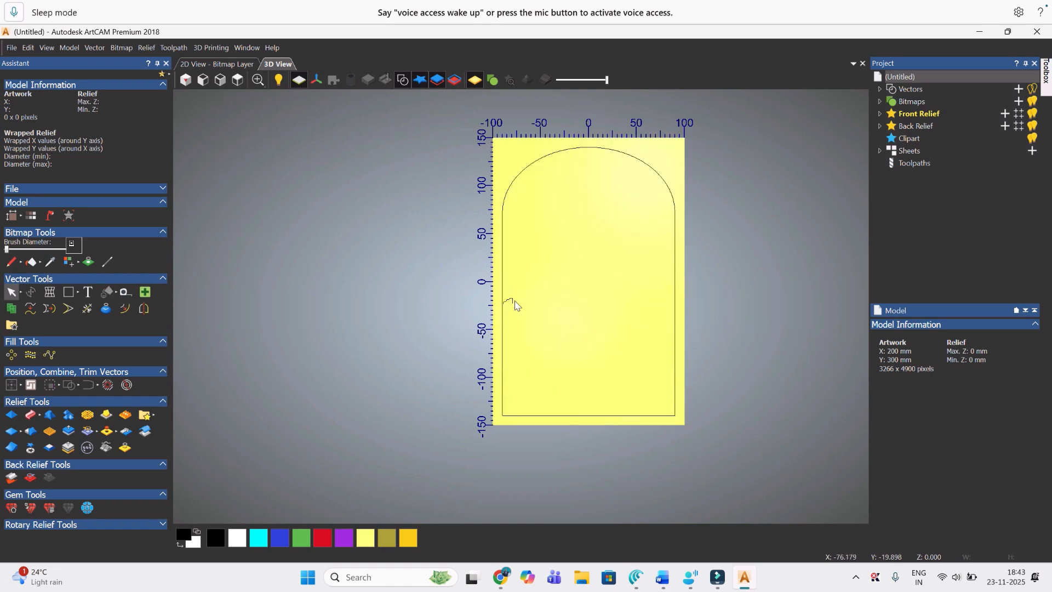
Step: Start an Extrude and assign the arched vector as its drive rail
{"action": "left_click", "coordinate": [40, 413]}
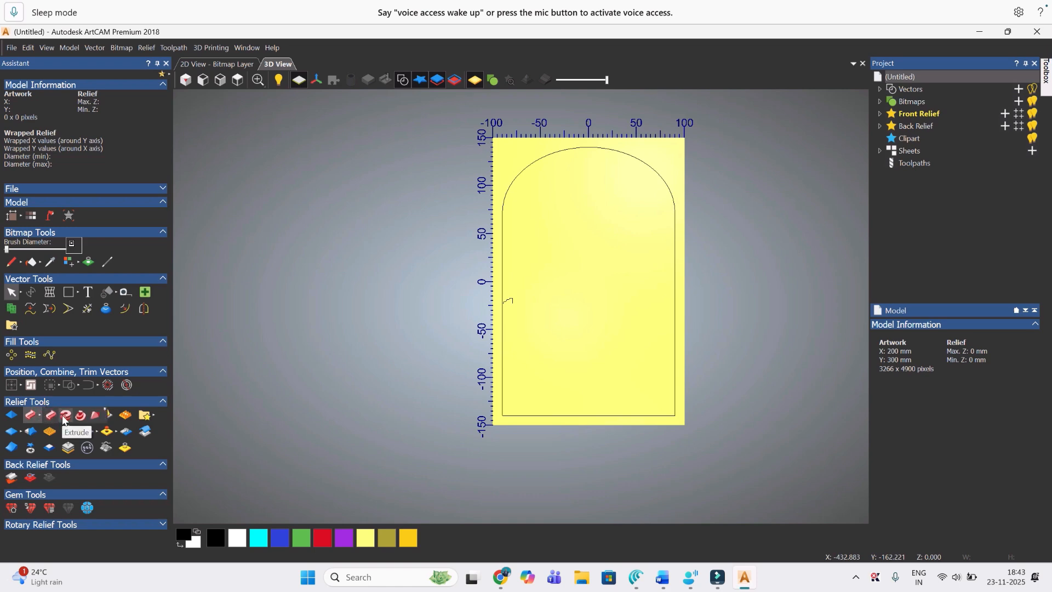
{"action": "left_click", "coordinate": [62, 415]}
{"action": "left_click", "coordinate": [503, 317]}
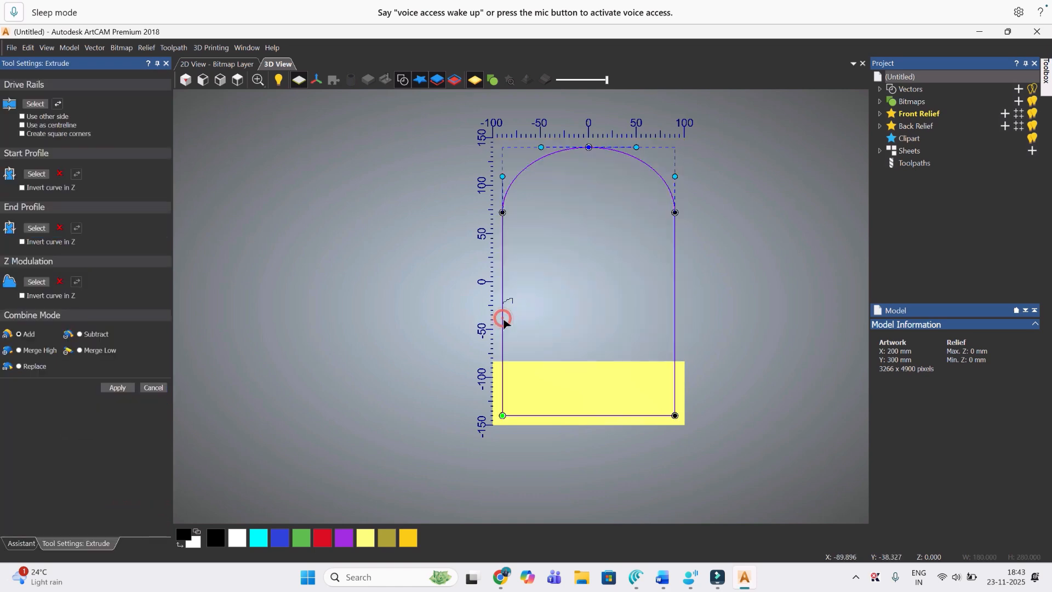
{"action": "left_click", "coordinate": [33, 105]}
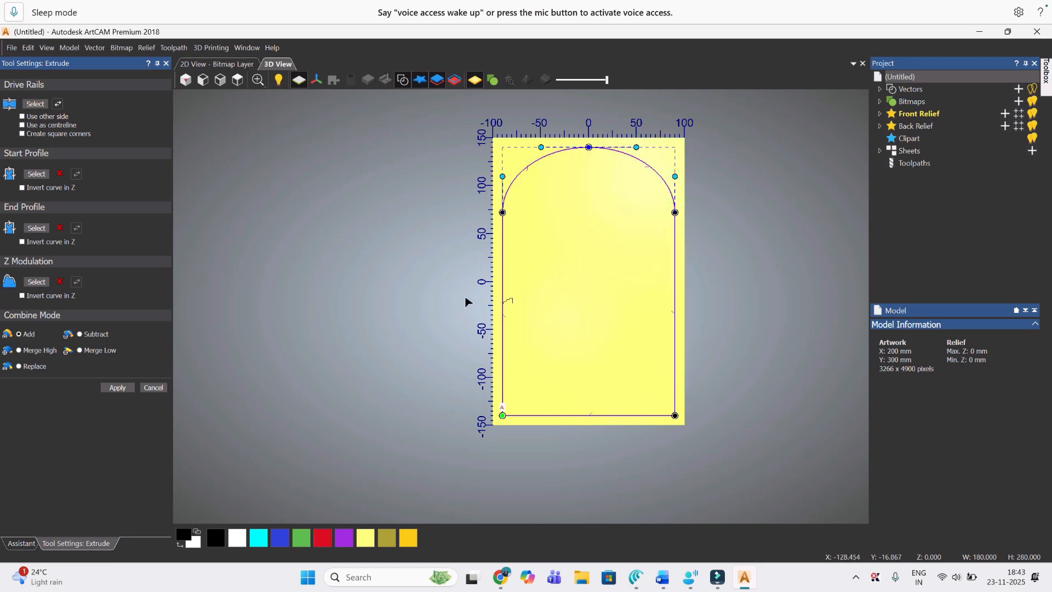
Step: Assign the small stepped profile vector as the extrusion's start profile
{"action": "scroll", "coordinate": [650, 171], "scroll_direction": "up", "scroll_amount": 2}
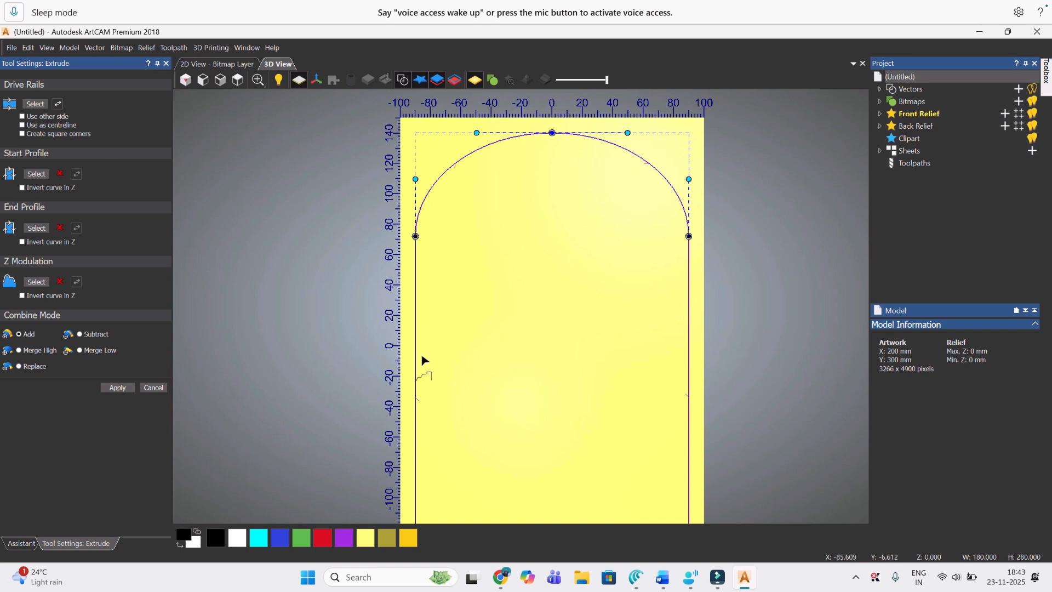
{"action": "left_click", "coordinate": [425, 375]}
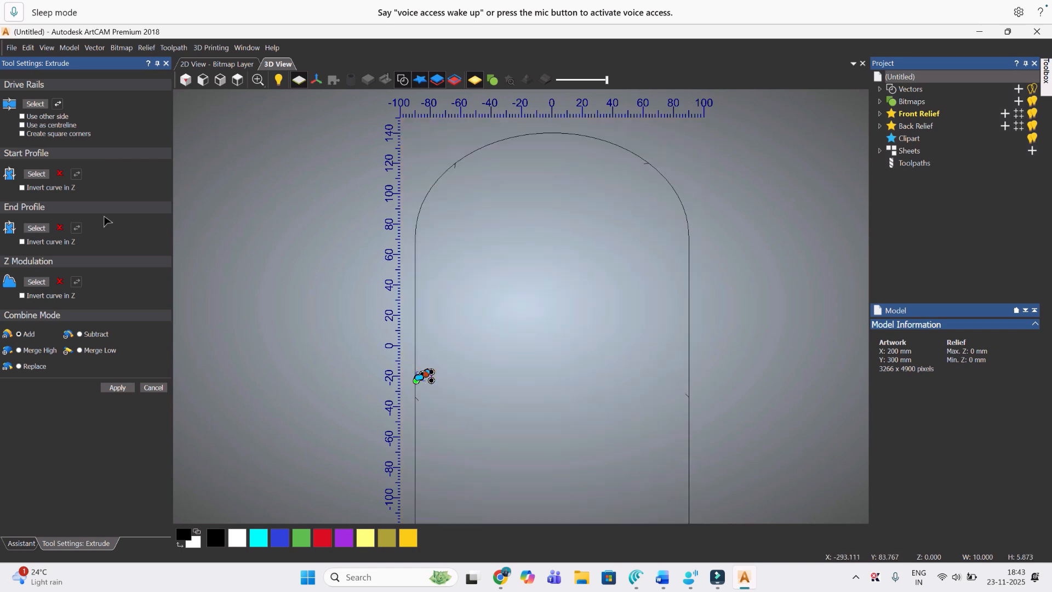
{"action": "left_click", "coordinate": [39, 173]}
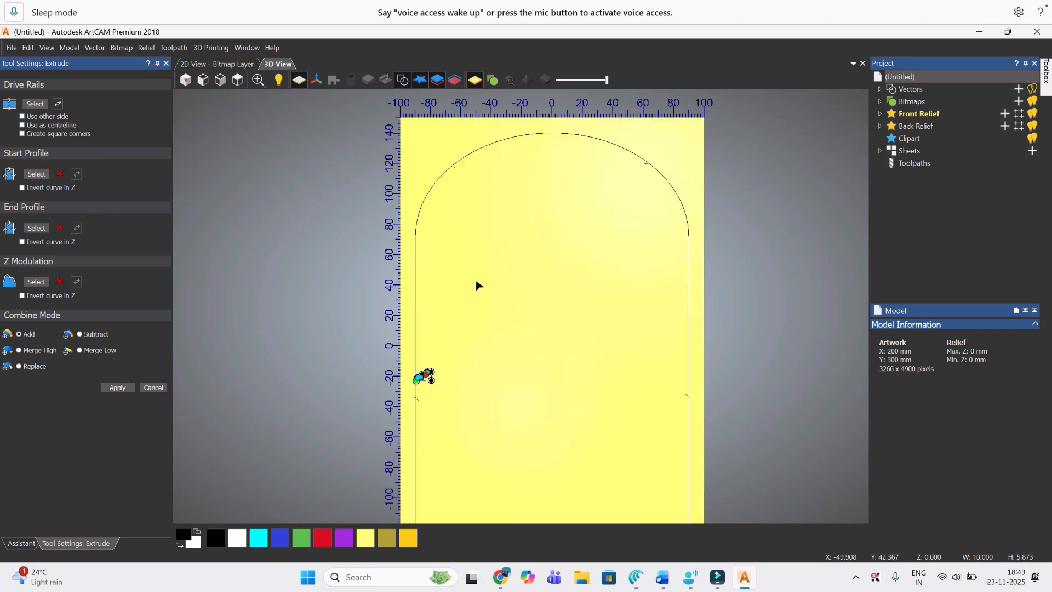
{"action": "left_click", "coordinate": [38, 176]}
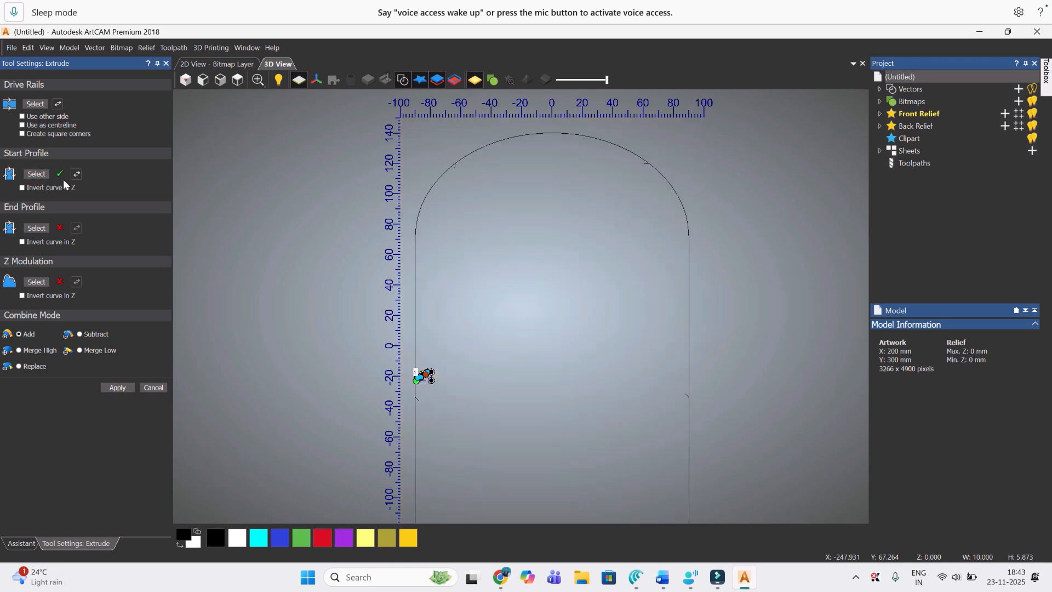
Step: Turn off the zero plane display so the extruded frame preview shows on its own
{"action": "scroll", "coordinate": [477, 357], "scroll_direction": "up", "scroll_amount": 4}
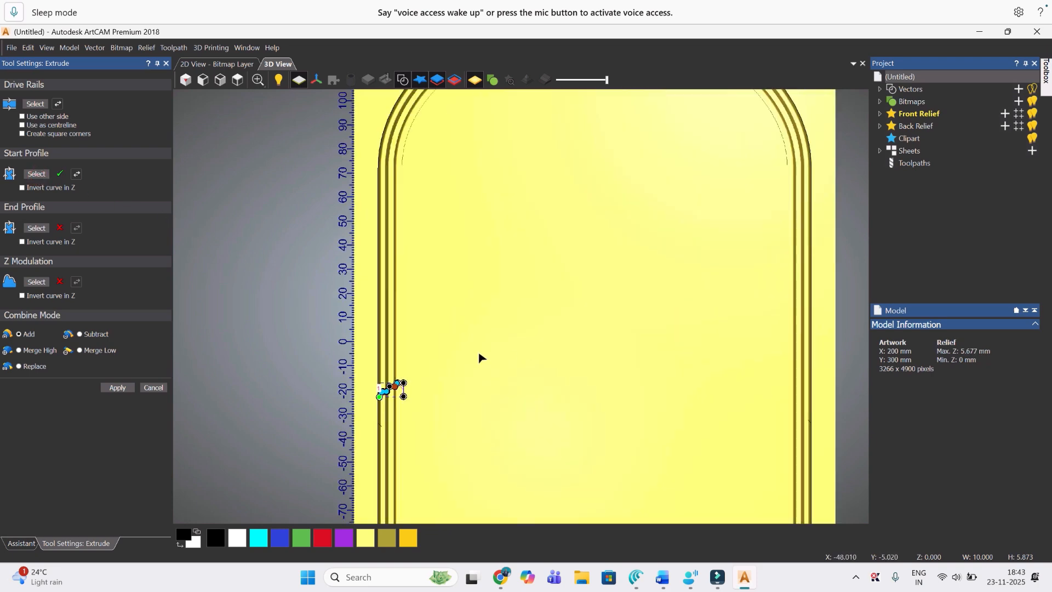
{"action": "scroll", "coordinate": [461, 312], "scroll_direction": "down", "scroll_amount": 5}
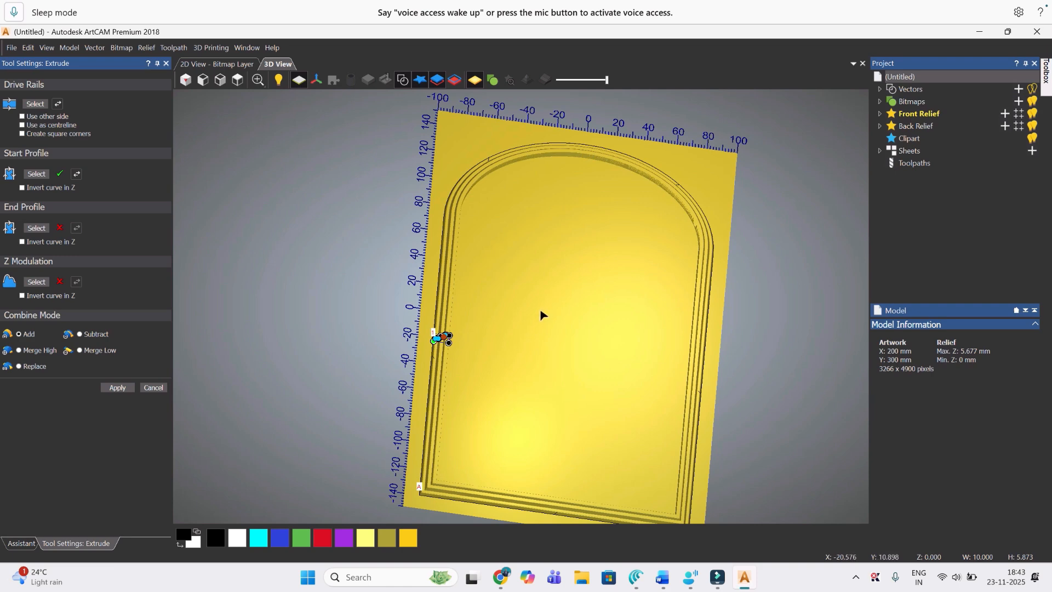
{"action": "scroll", "coordinate": [478, 376], "scroll_direction": "down", "scroll_amount": 2}
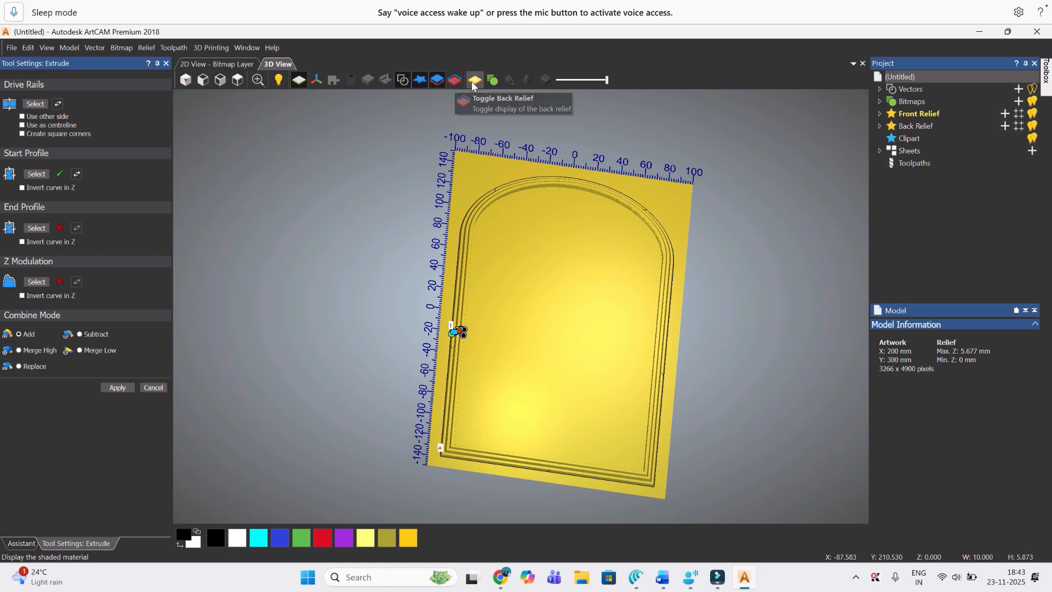
{"action": "left_click", "coordinate": [301, 80]}
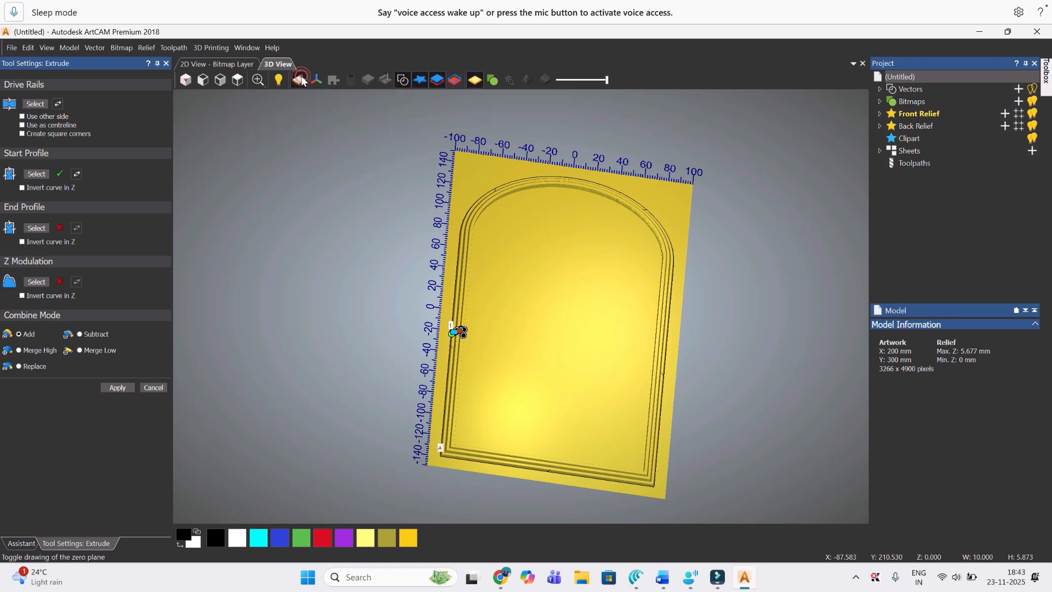
Step: Examine the extruded frame preview from several angles, checking its stepped sides and mitred corner
{"action": "scroll", "coordinate": [482, 280], "scroll_direction": "up", "scroll_amount": 3}
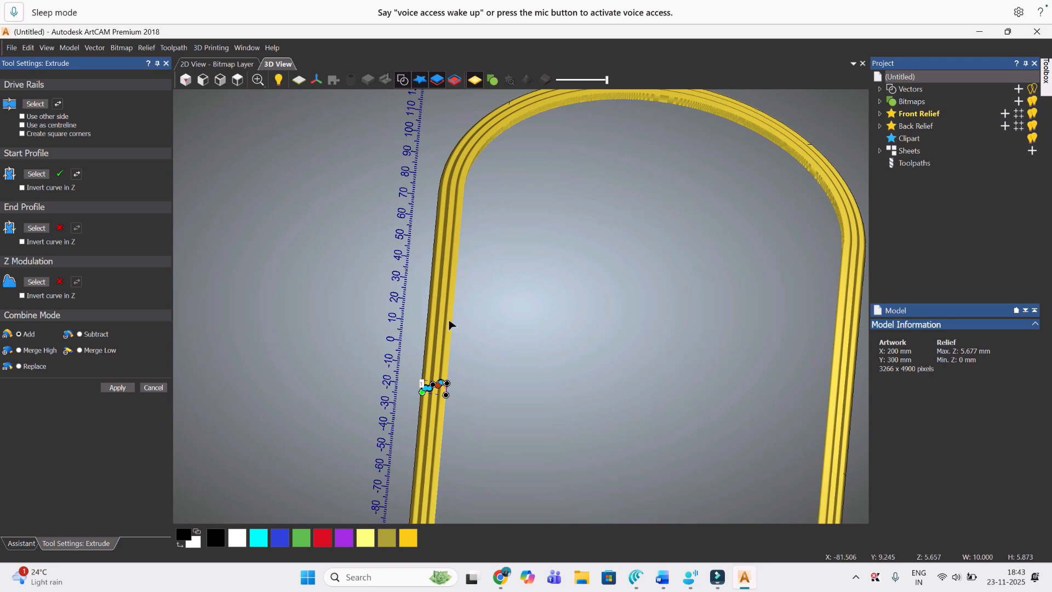
{"action": "left_click_drag", "start_coordinate": [441, 305], "coordinate": [459, 213]}
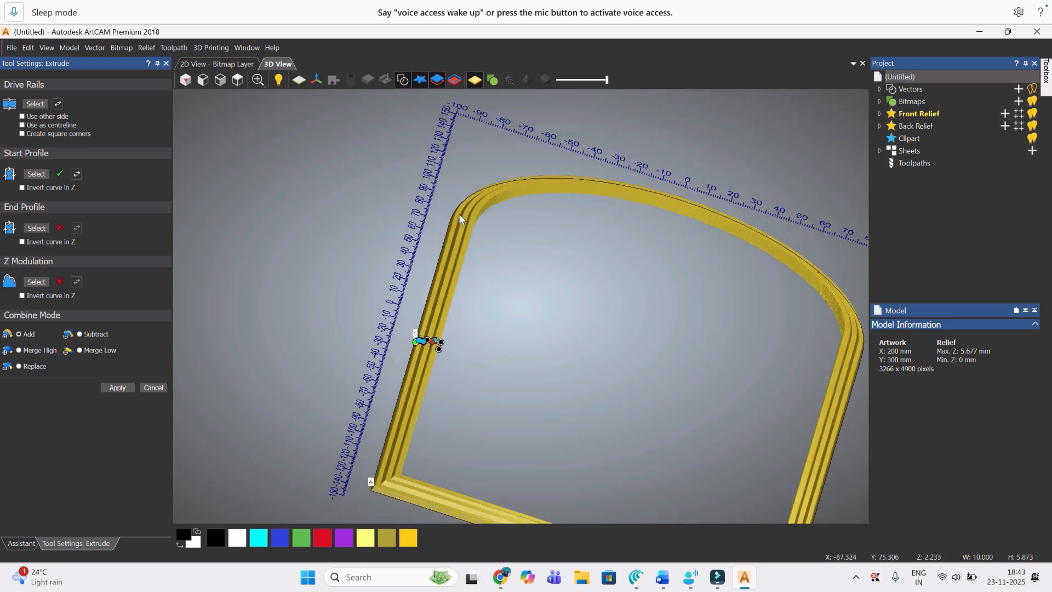
{"action": "scroll", "coordinate": [412, 478], "scroll_direction": "up", "scroll_amount": 2}
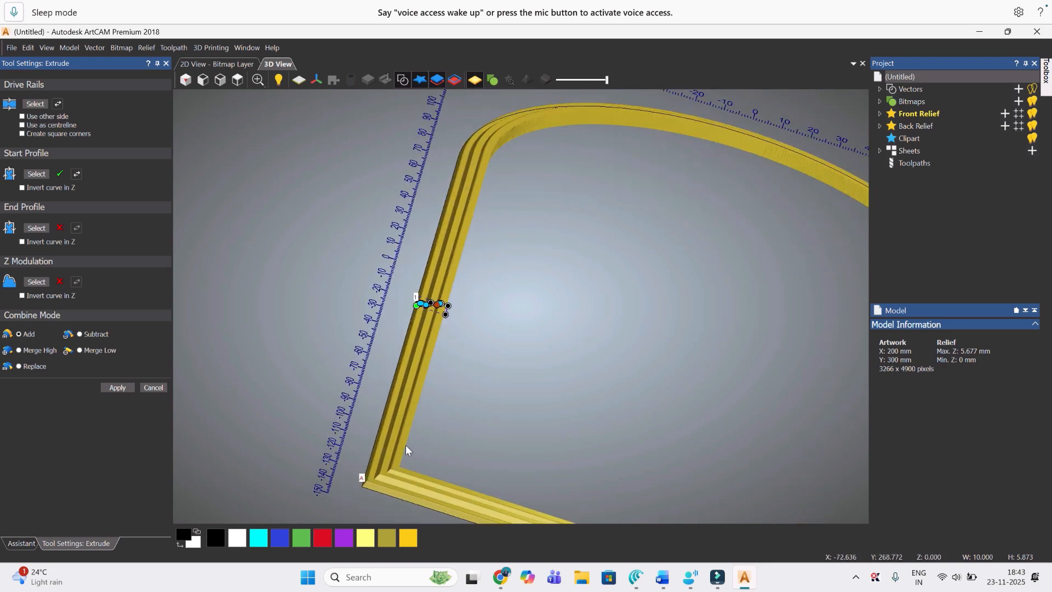
{"action": "scroll", "coordinate": [405, 449], "scroll_direction": "down", "scroll_amount": 2}
{"action": "left_click_drag", "start_coordinate": [445, 359], "coordinate": [506, 365]}
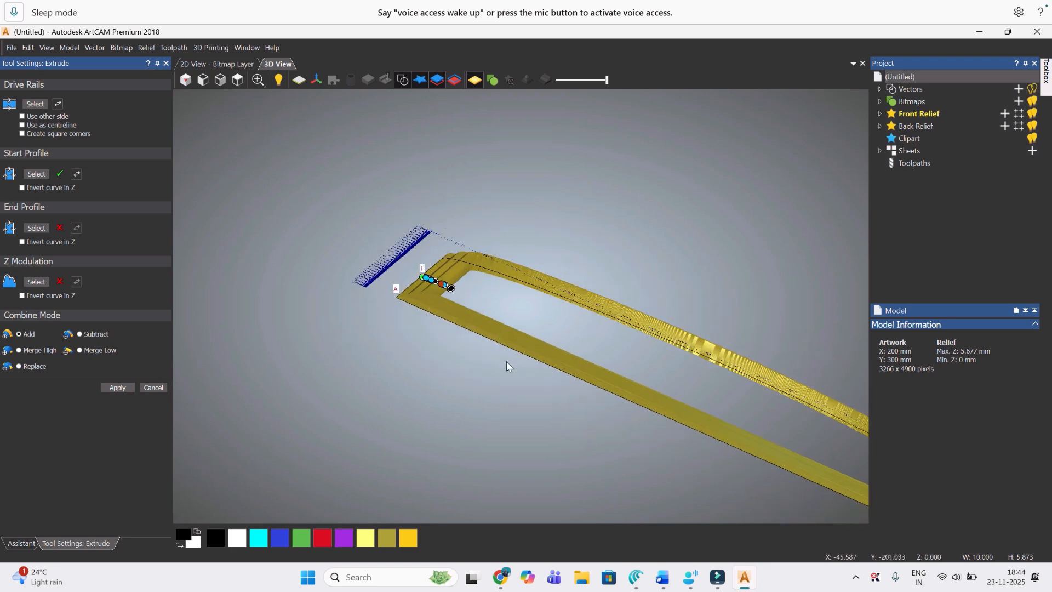
{"action": "scroll", "coordinate": [506, 366], "scroll_direction": "down", "scroll_amount": 1}
{"action": "scroll", "coordinate": [476, 314], "scroll_direction": "down", "scroll_amount": 1}
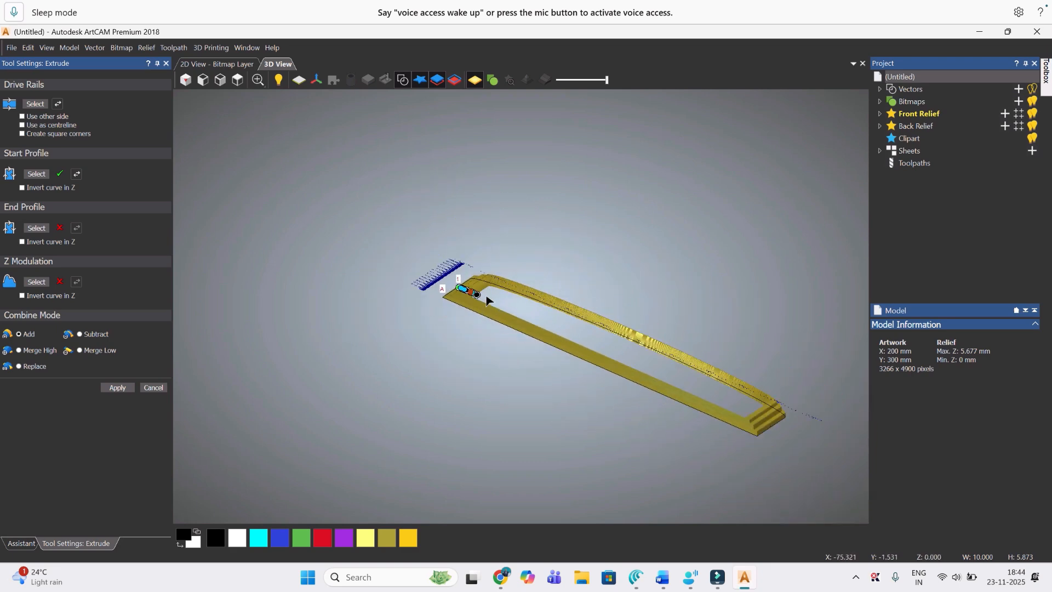
{"action": "left_click_drag", "start_coordinate": [488, 301], "coordinate": [460, 384]}
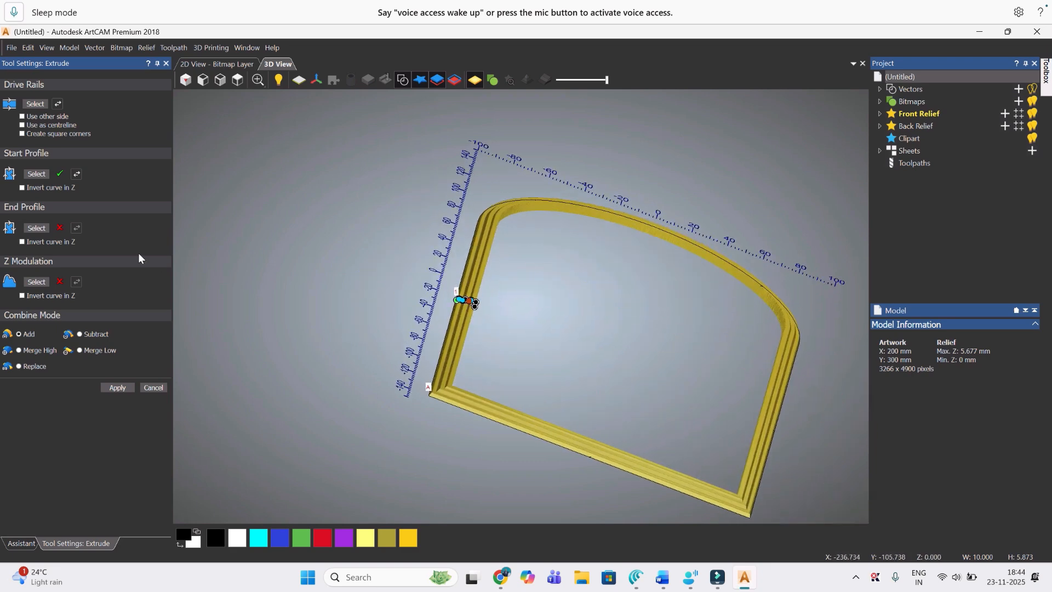
Step: Reverse the direction of the extrusion's start profile and inspect the stepped frame around its sharp corner A
{"action": "left_click", "coordinate": [74, 177]}
{"action": "scroll", "coordinate": [491, 357], "scroll_direction": "up", "scroll_amount": 2}
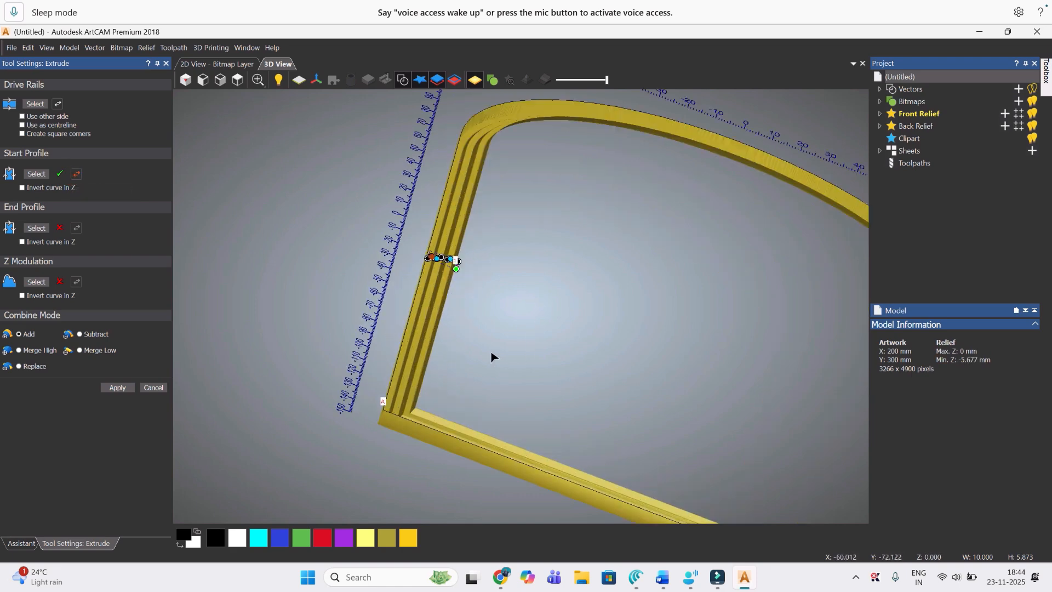
{"action": "left_click_drag", "start_coordinate": [419, 359], "coordinate": [390, 418]}
{"action": "scroll", "coordinate": [389, 418], "scroll_direction": "down", "scroll_amount": 3}
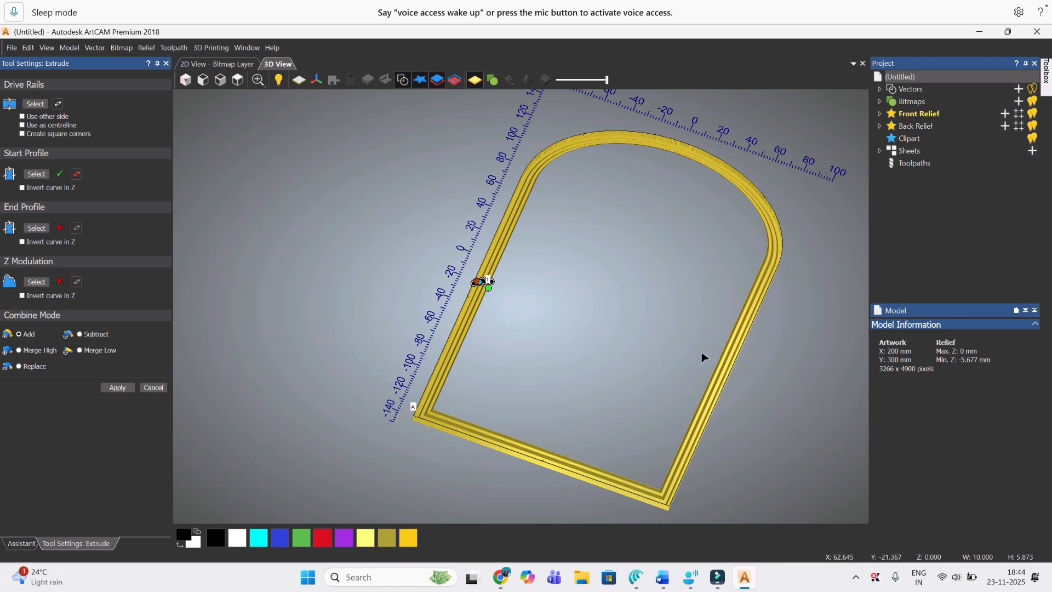
{"action": "scroll", "coordinate": [443, 434], "scroll_direction": "up", "scroll_amount": 2}
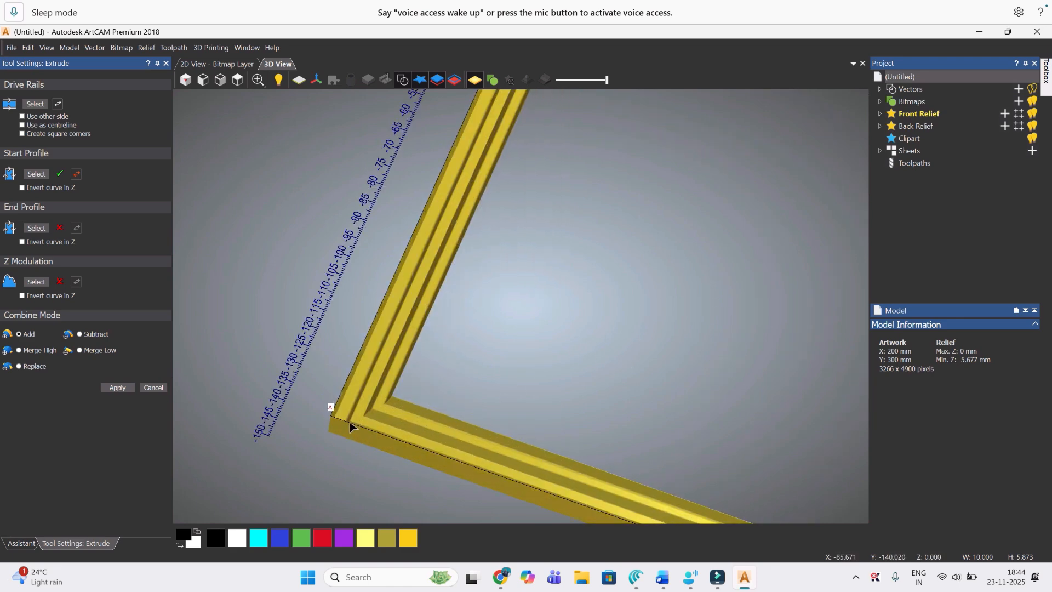
{"action": "scroll", "coordinate": [351, 423], "scroll_direction": "down", "scroll_amount": 2}
{"action": "scroll", "coordinate": [410, 382], "scroll_direction": "up", "scroll_amount": 2}
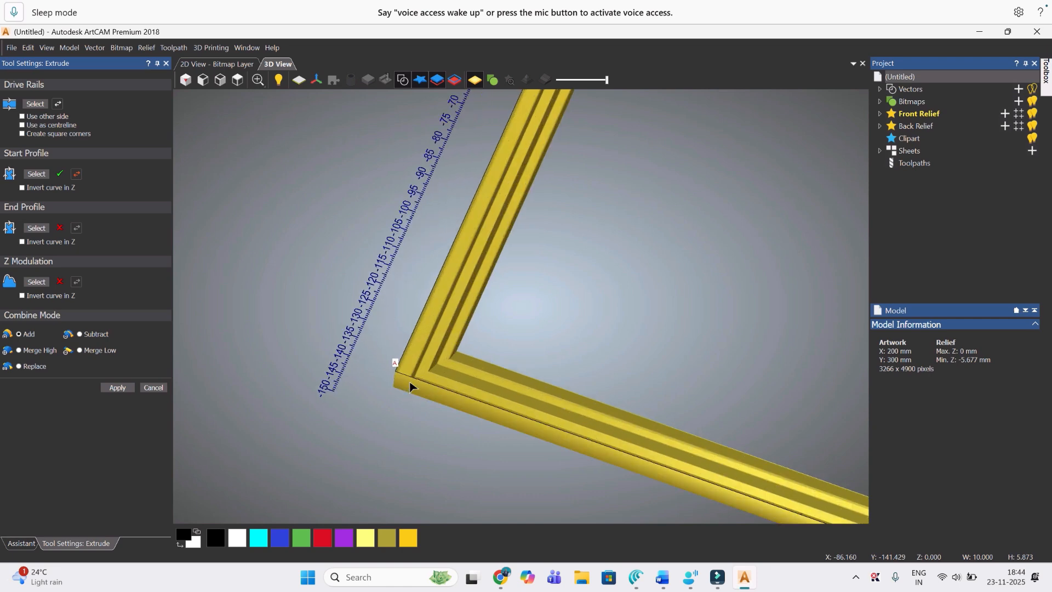
{"action": "scroll", "coordinate": [410, 386], "scroll_direction": "up", "scroll_amount": 3}
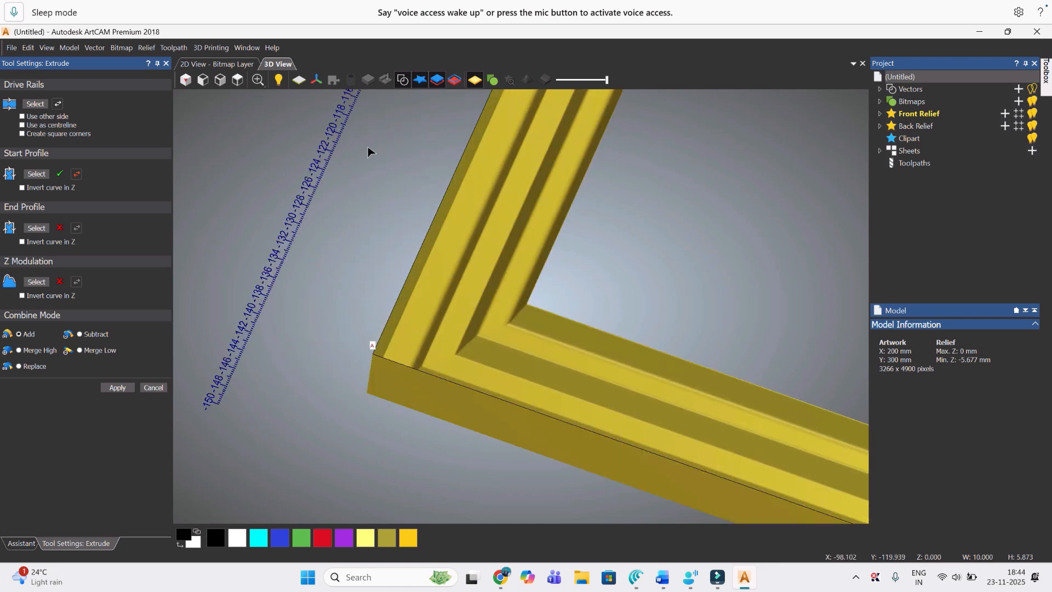
{"action": "scroll", "coordinate": [437, 211], "scroll_direction": "down", "scroll_amount": 5}
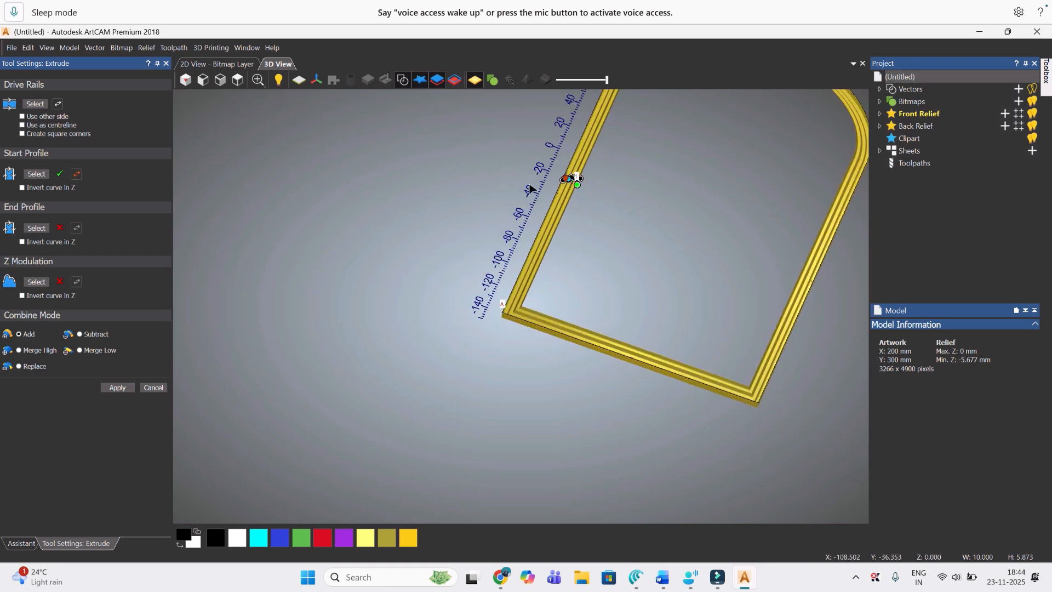
Step: In plan view, move the start profile's green end node down to level with its opposite end
{"action": "left_click", "coordinate": [237, 80]}
{"action": "scroll", "coordinate": [415, 331], "scroll_direction": "up", "scroll_amount": 10}
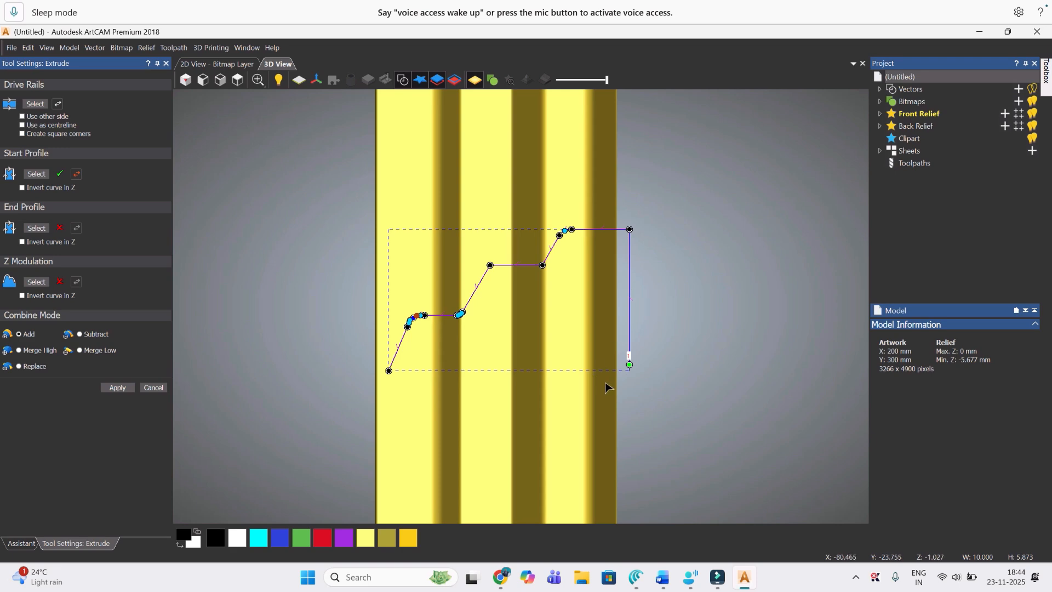
{"action": "left_click_drag", "start_coordinate": [629, 363], "coordinate": [627, 371]}
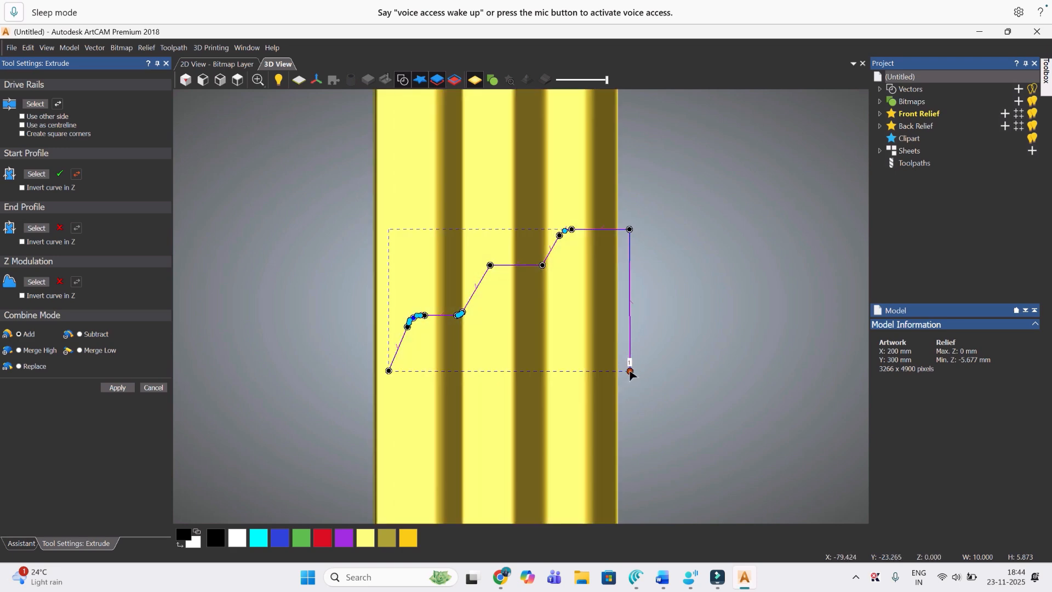
{"action": "left_click_drag", "start_coordinate": [627, 371], "coordinate": [630, 372]}
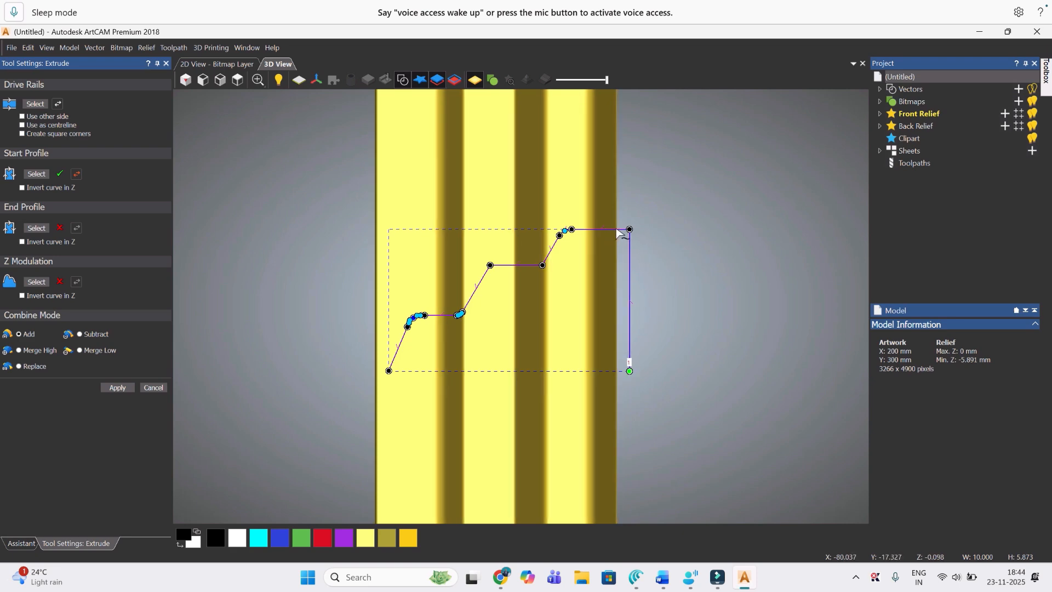
Step: Round the profile's sharp top corner above the green end node by inserting nodes beside it, smoothing it and pulling it inward
{"action": "key", "text": "i"}
{"action": "key", "text": "s"}
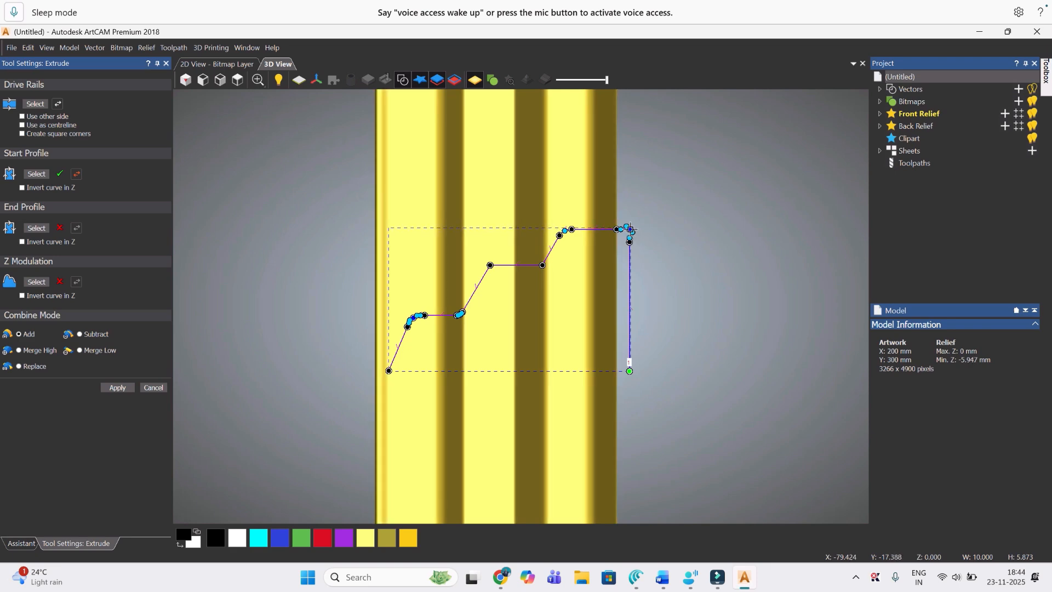
{"action": "scroll", "coordinate": [629, 235], "scroll_direction": "up", "scroll_amount": 3}
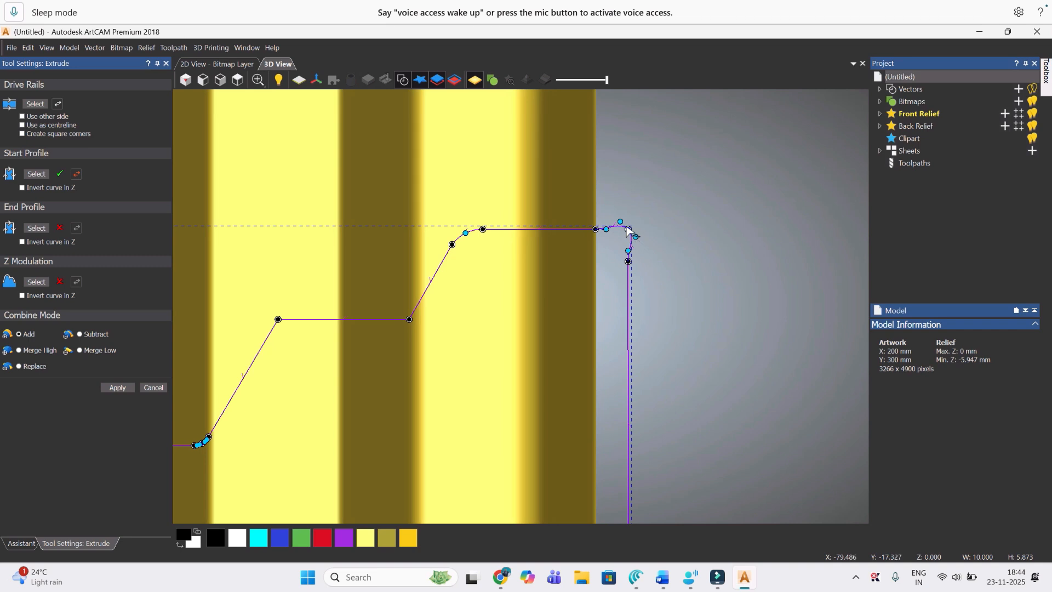
{"action": "left_click_drag", "start_coordinate": [628, 230], "coordinate": [621, 236]}
{"action": "scroll", "coordinate": [636, 269], "scroll_direction": "down", "scroll_amount": 6}
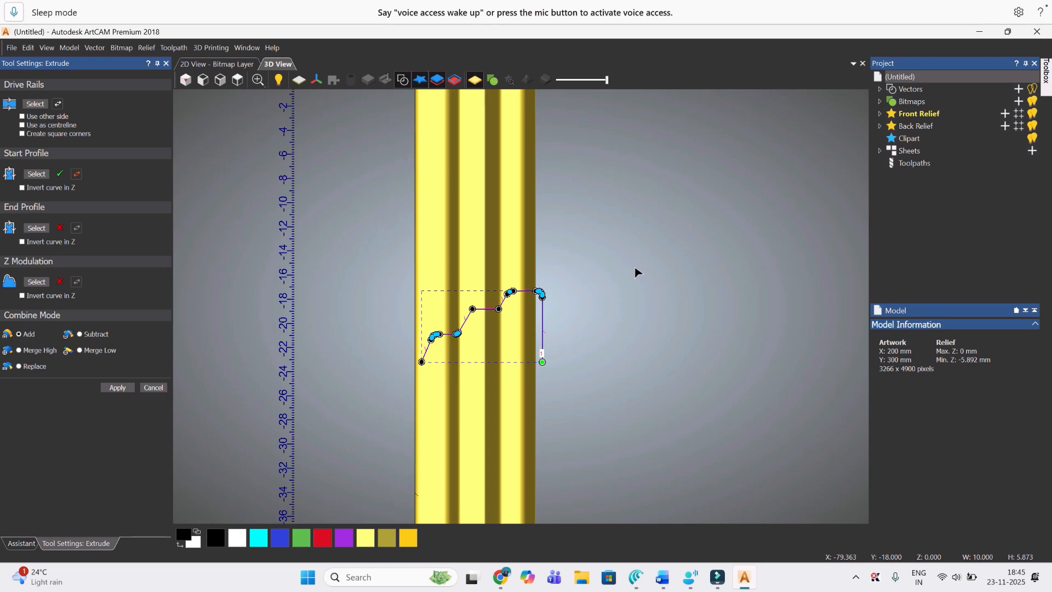
Step: Apply the Extrude to the front relief and close its settings
{"action": "left_click", "coordinate": [128, 388]}
{"action": "left_click", "coordinate": [152, 387]}
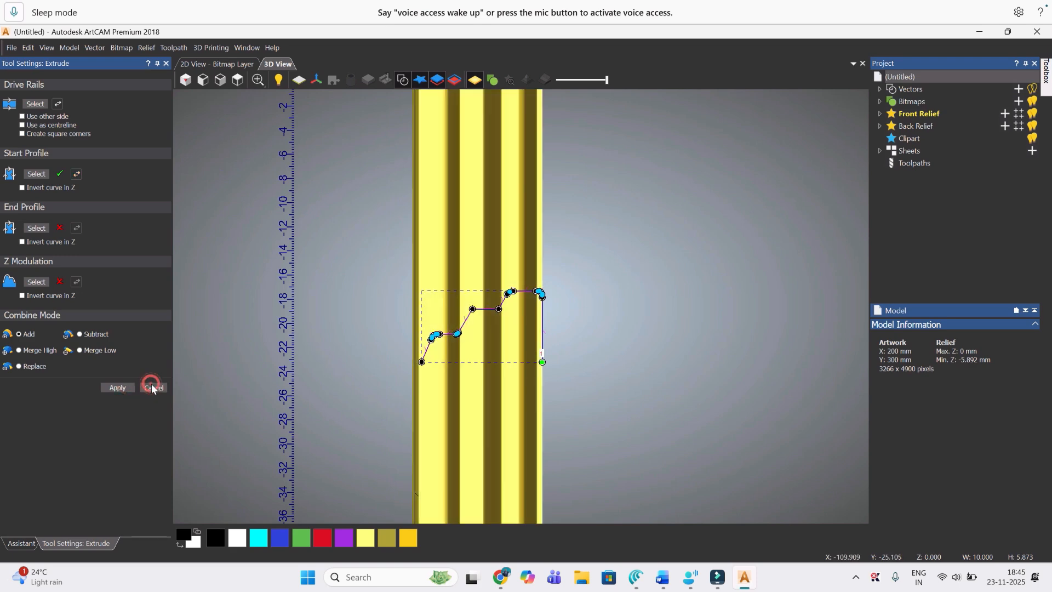
Step: Review the complete arched frame relief and turn the zero plane display back on
{"action": "scroll", "coordinate": [702, 311], "scroll_direction": "down", "scroll_amount": 2}
{"action": "scroll", "coordinate": [635, 364], "scroll_direction": "down", "scroll_amount": 2}
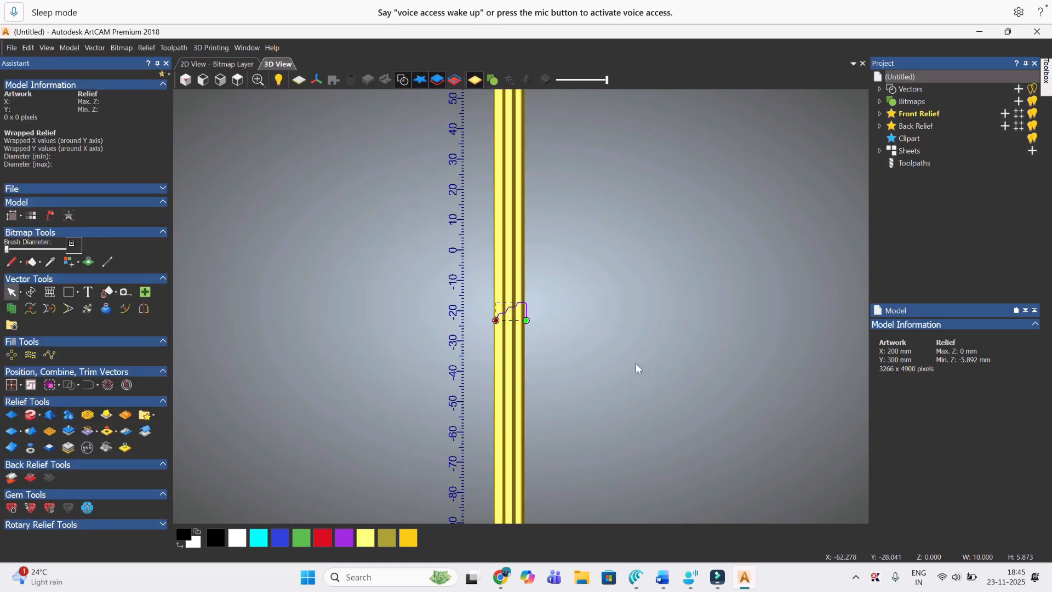
{"action": "scroll", "coordinate": [636, 364], "scroll_direction": "down", "scroll_amount": 4}
{"action": "scroll", "coordinate": [636, 363], "scroll_direction": "up", "scroll_amount": 1}
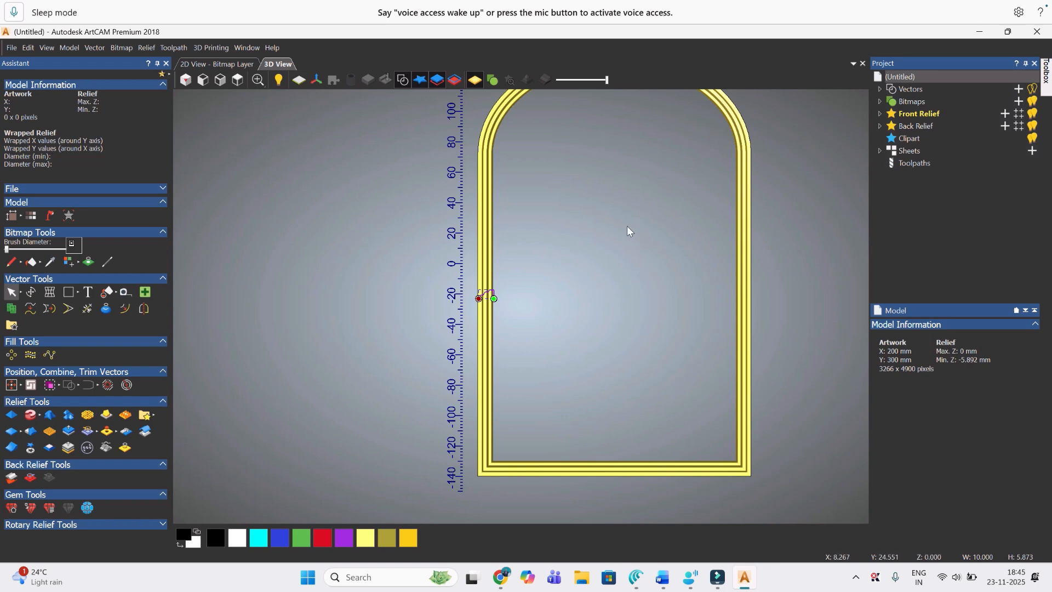
{"action": "scroll", "coordinate": [626, 226], "scroll_direction": "down", "scroll_amount": 1}
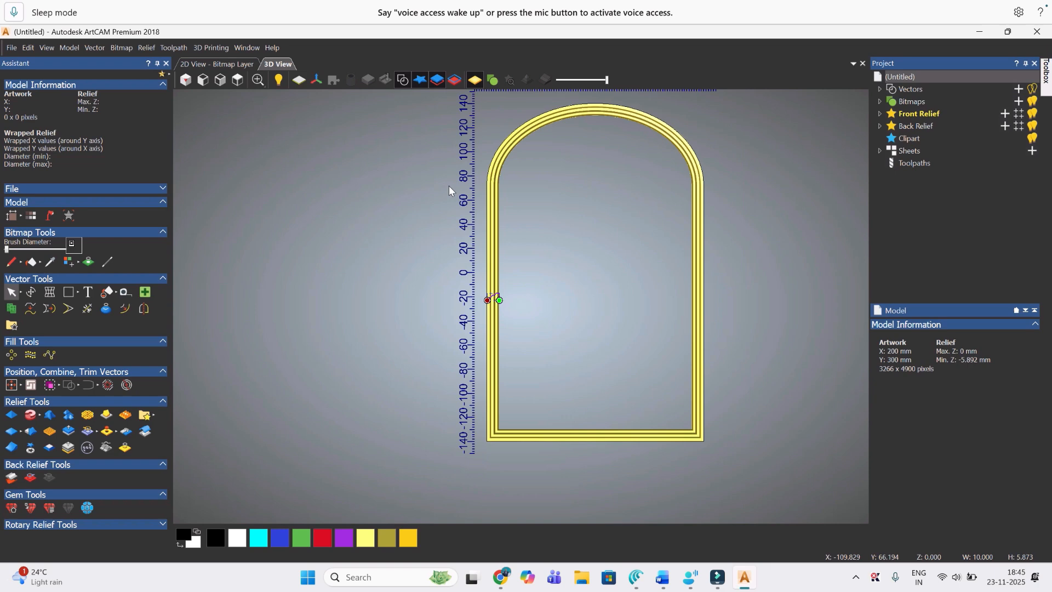
{"action": "left_click", "coordinate": [299, 81]}
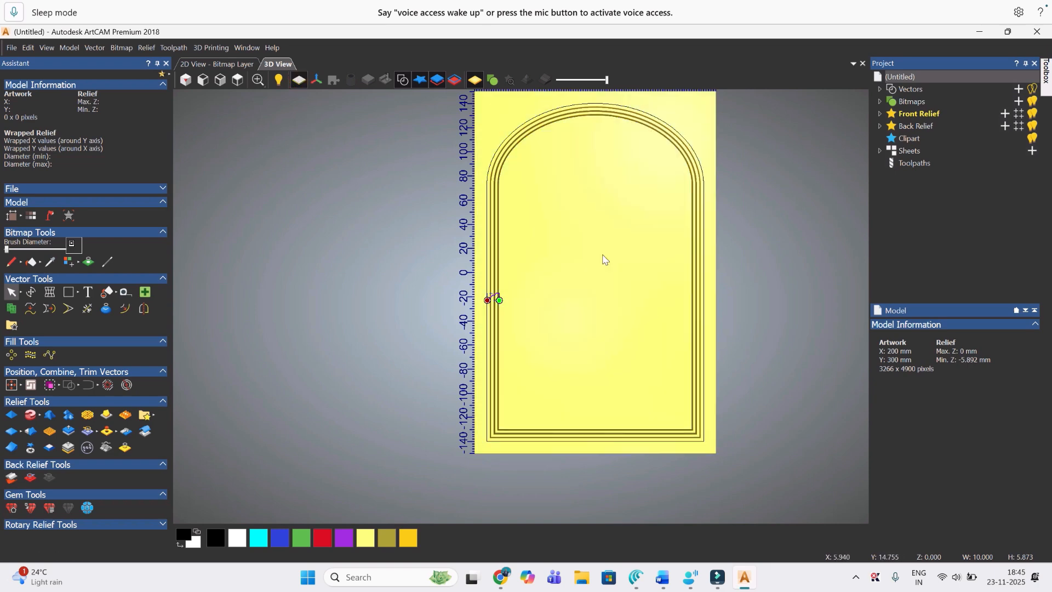